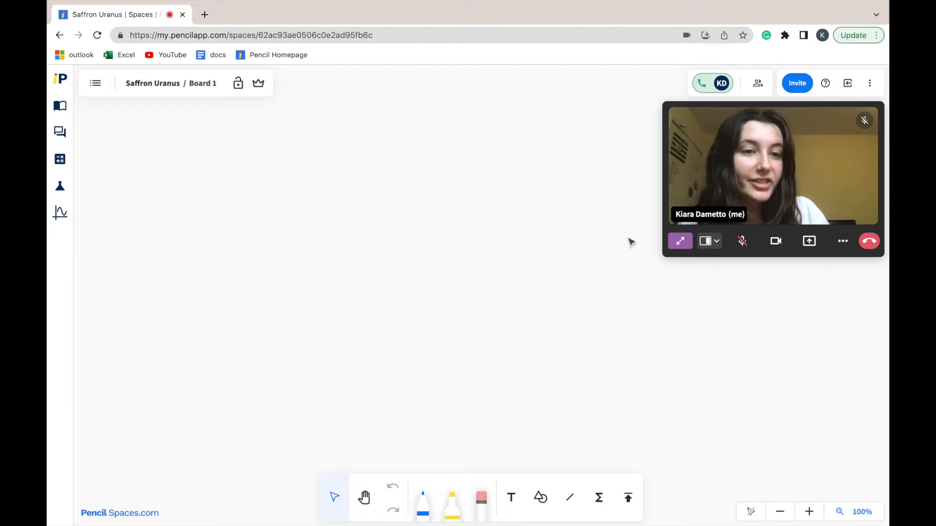
Leave the current Space and open lesson 1.4 Review of the Elementary Math course for editing.
{"action": "left_click", "coordinate": [849, 84]}
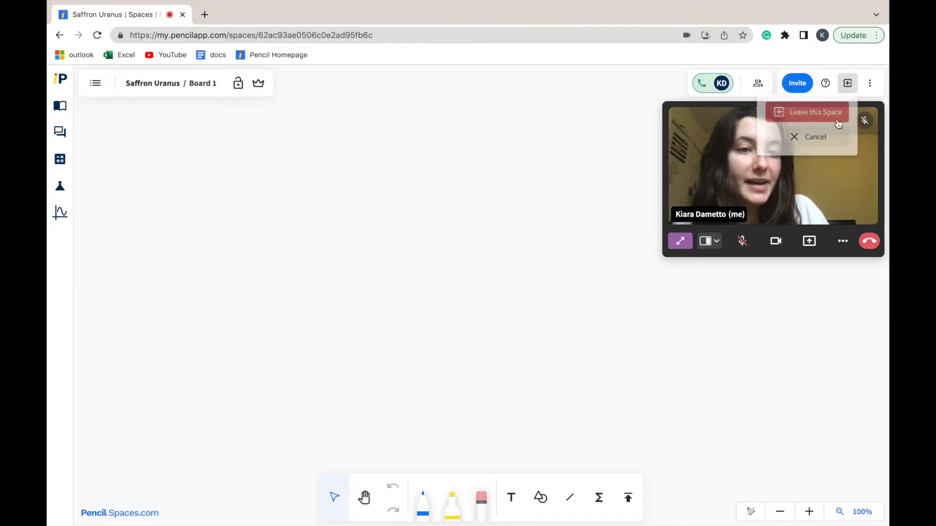
{"action": "left_click", "coordinate": [826, 115]}
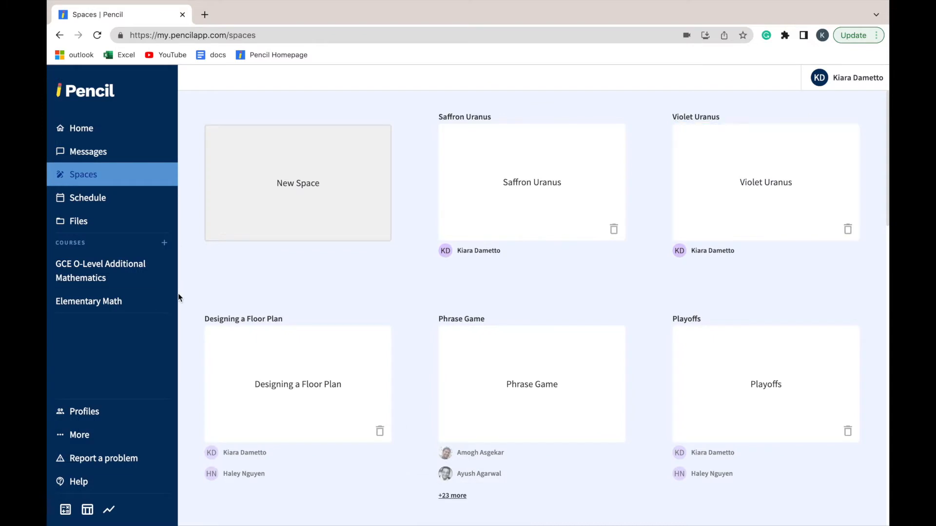
{"action": "left_click", "coordinate": [149, 307]}
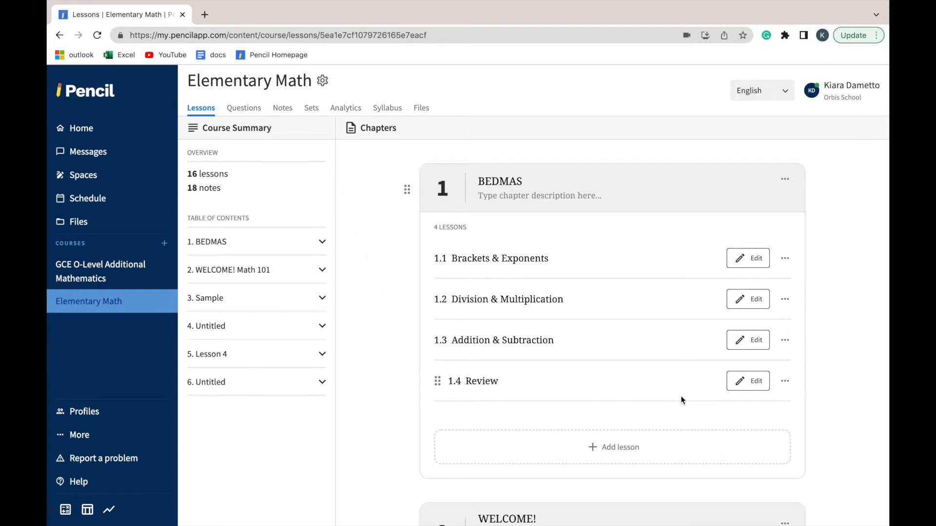
{"action": "left_click", "coordinate": [736, 385]}
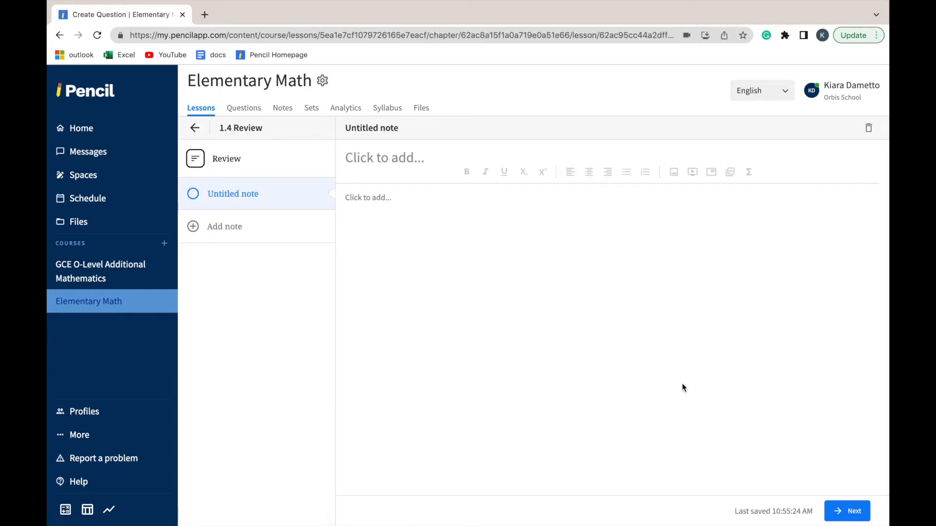
Title the lesson's untitled note "Review Sheet".
{"action": "left_click", "coordinate": [391, 157]}
{"action": "type", "text": "Review"}
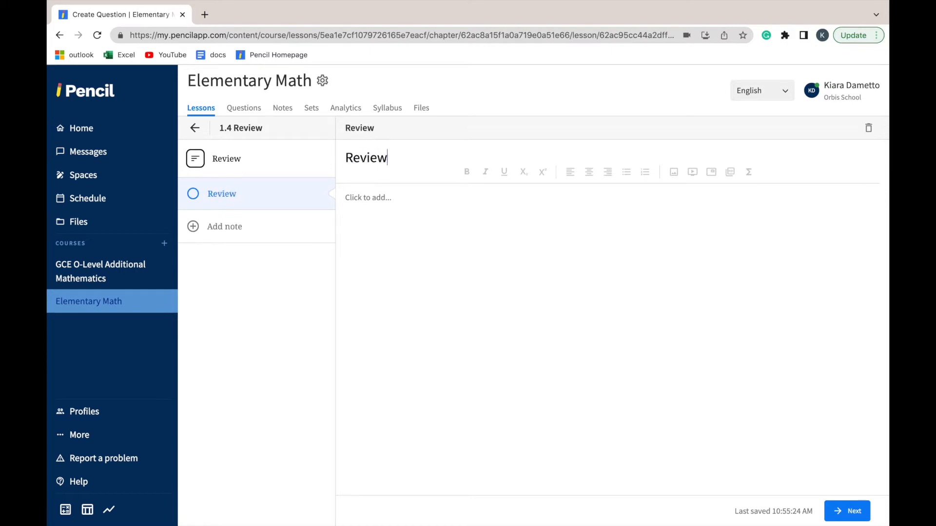
{"action": "type", "text": " Sheet"}
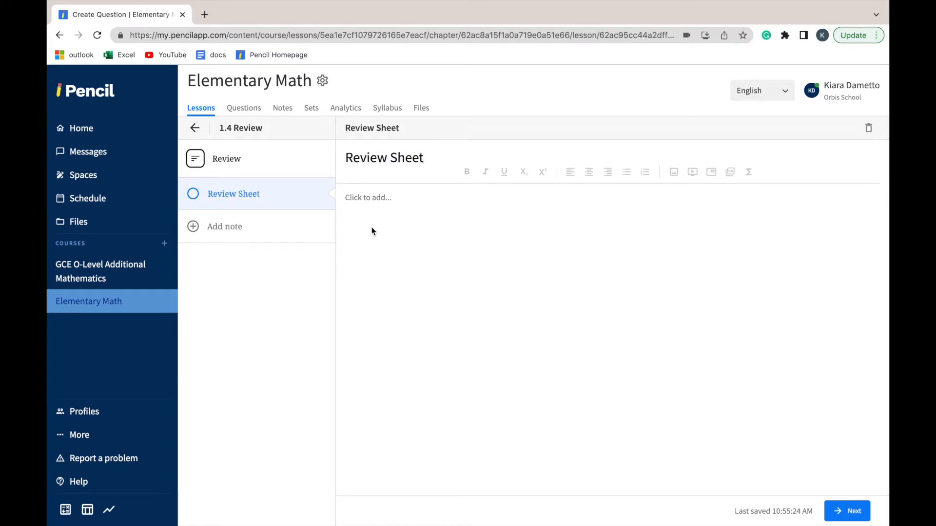
Upload the PDF fruit counting.pdf from the computer's Desktop into the body of the Review Sheet note.
{"action": "left_click", "coordinate": [373, 199]}
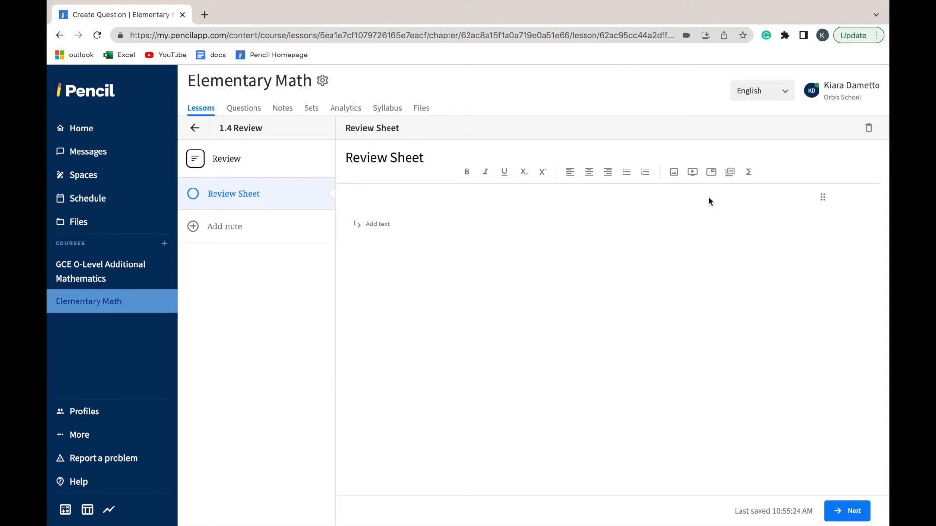
{"action": "left_click", "coordinate": [729, 173]}
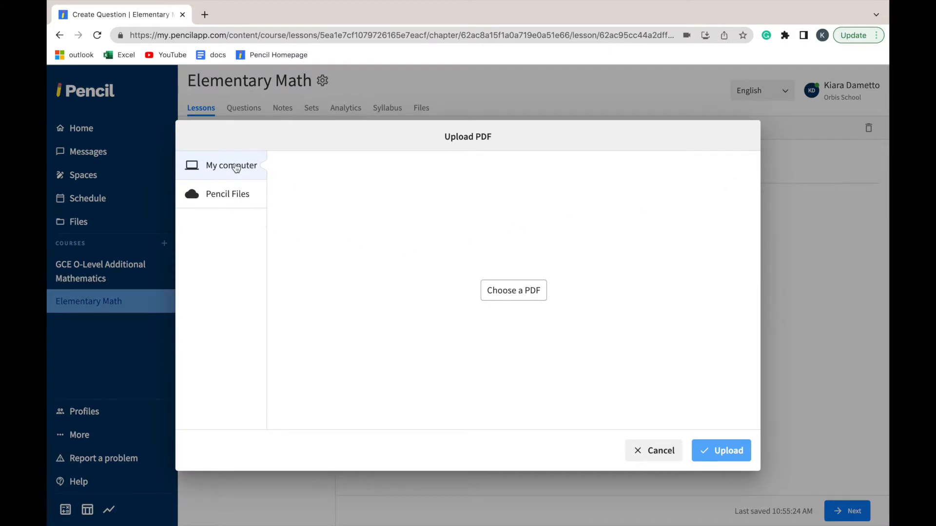
{"action": "left_click", "coordinate": [492, 291]}
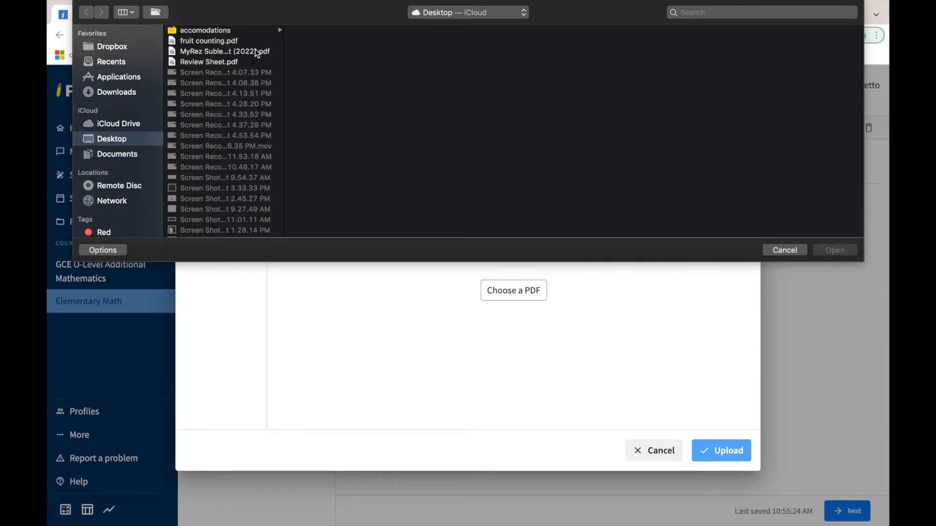
{"action": "left_click", "coordinate": [238, 41]}
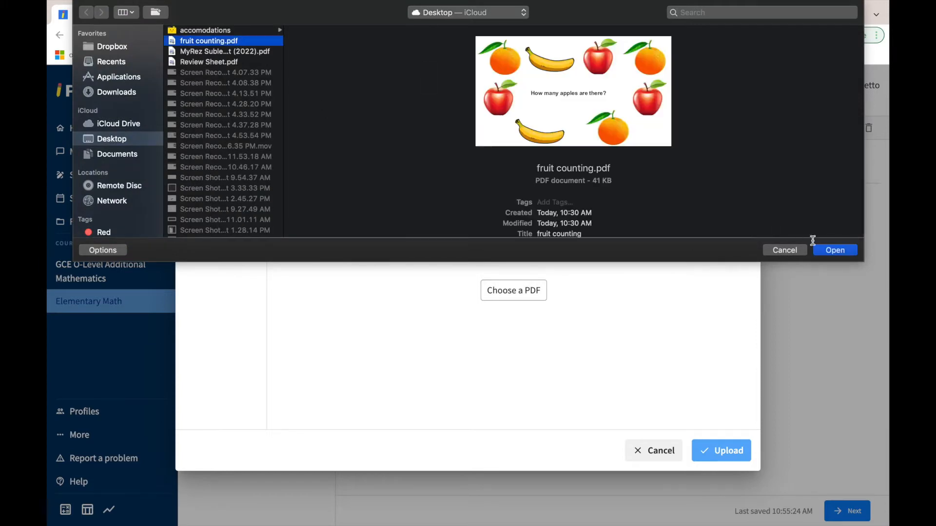
{"action": "key", "text": "Return"}
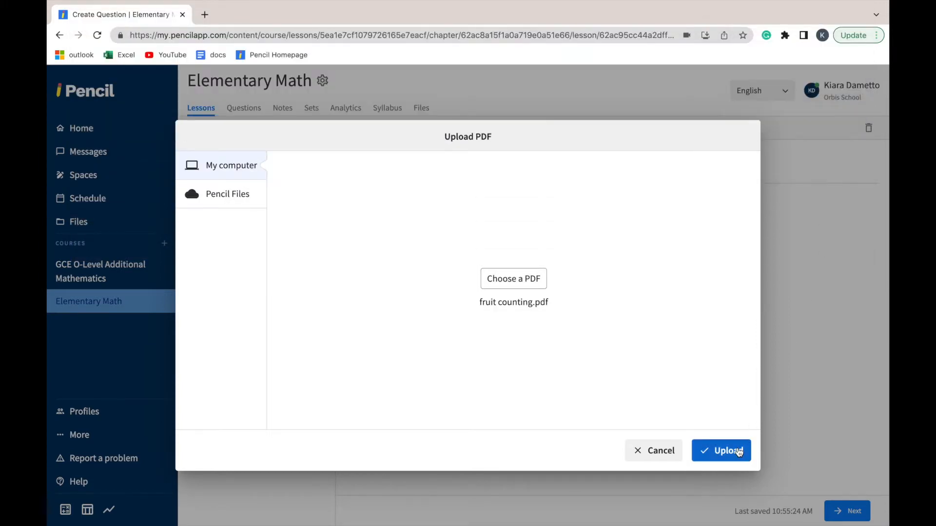
{"action": "left_click", "coordinate": [738, 451]}
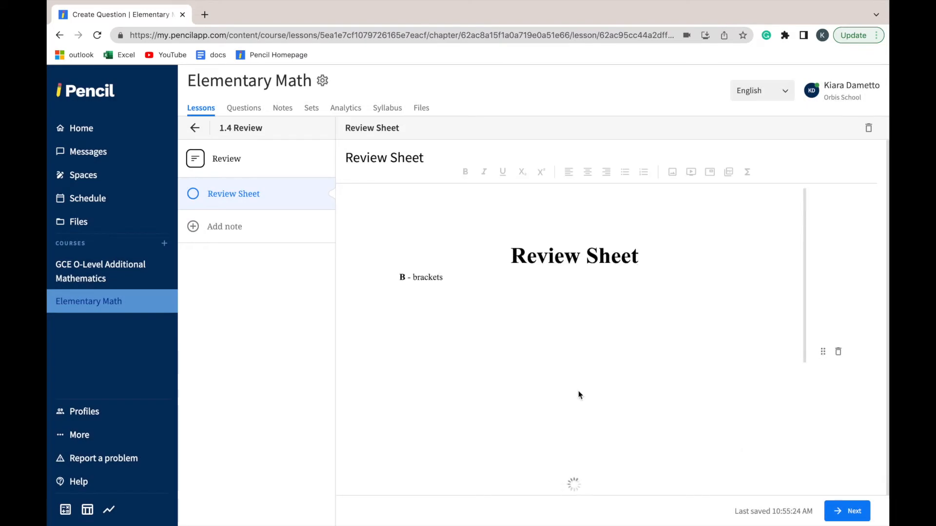
Add an empty text block below the embedded PDF in the Review Sheet note.
{"action": "scroll", "coordinate": [578, 395], "scroll_direction": "down", "scroll_amount": 6}
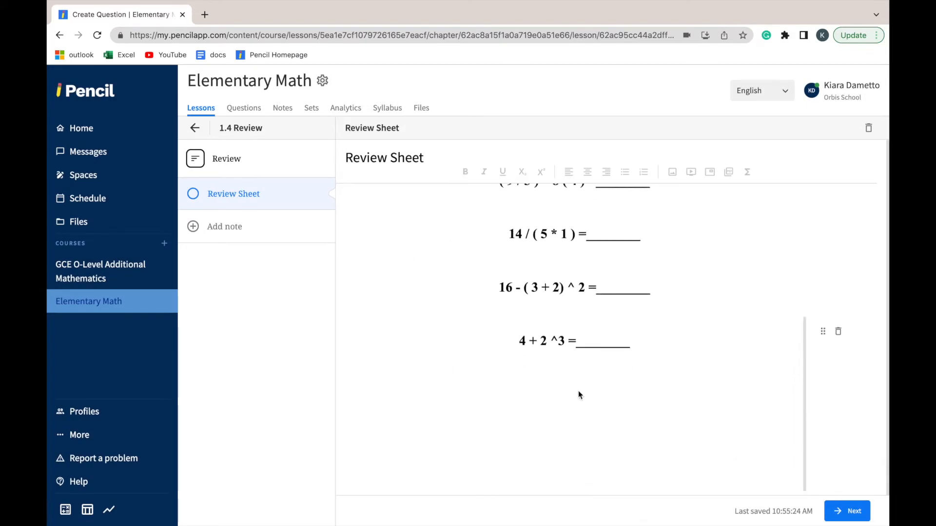
{"action": "left_click", "coordinate": [536, 475]}
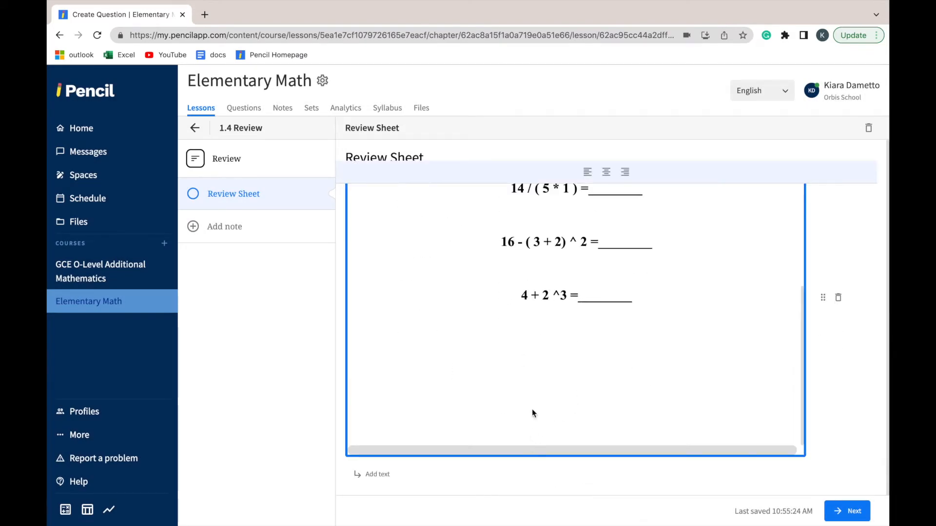
{"action": "left_click", "coordinate": [380, 476]}
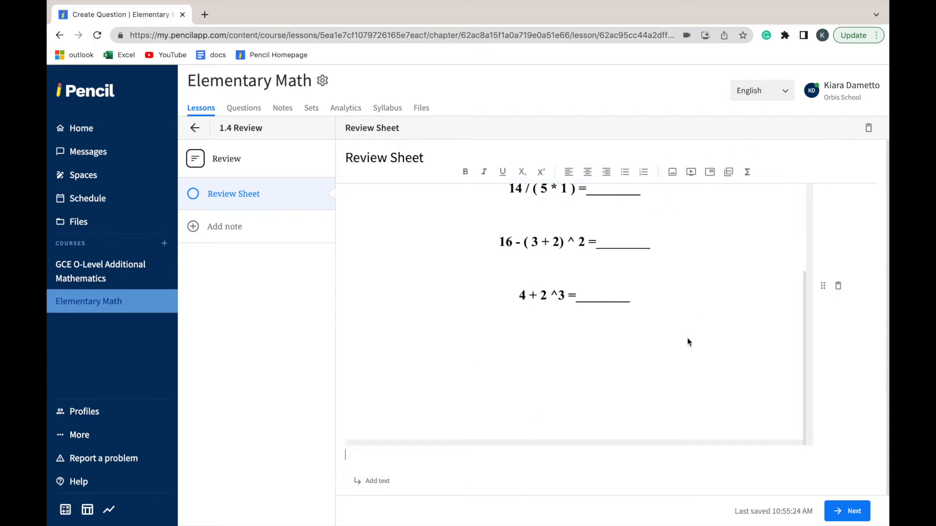
{"action": "scroll", "coordinate": [780, 351], "scroll_direction": "up", "scroll_amount": 1}
{"action": "scroll", "coordinate": [630, 301], "scroll_direction": "up", "scroll_amount": 5}
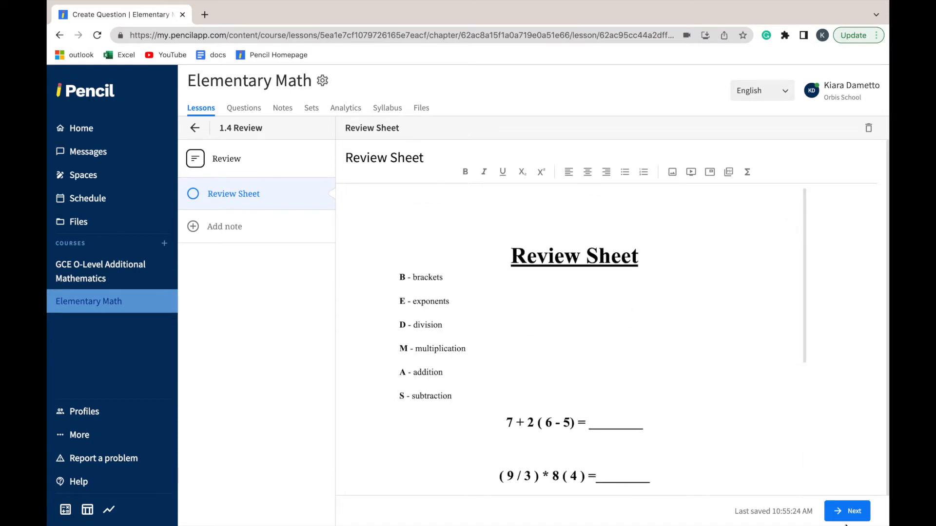
Look through the available Elementary Math topics in the note's details, and publish the note without assigning any topic.
{"action": "left_click", "coordinate": [854, 512]}
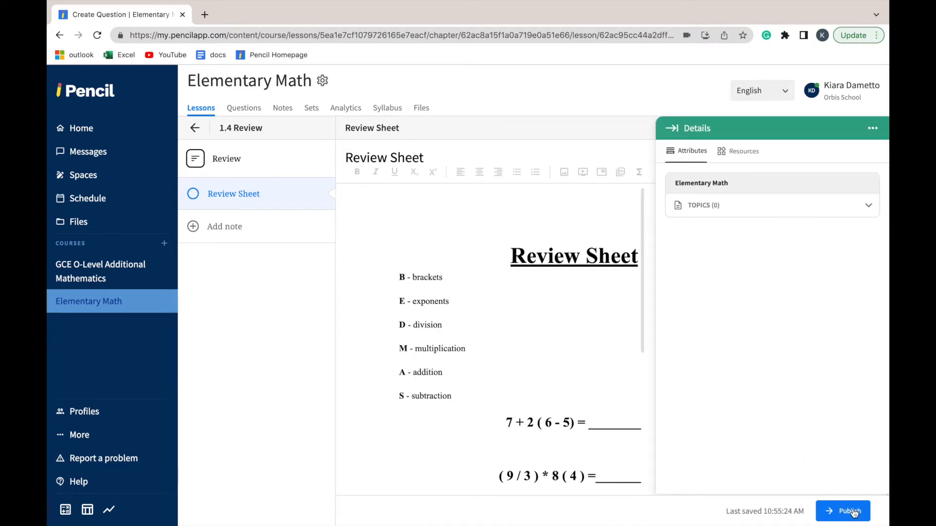
{"action": "left_click", "coordinate": [869, 205]}
{"action": "scroll", "coordinate": [786, 323], "scroll_direction": "down", "scroll_amount": 4}
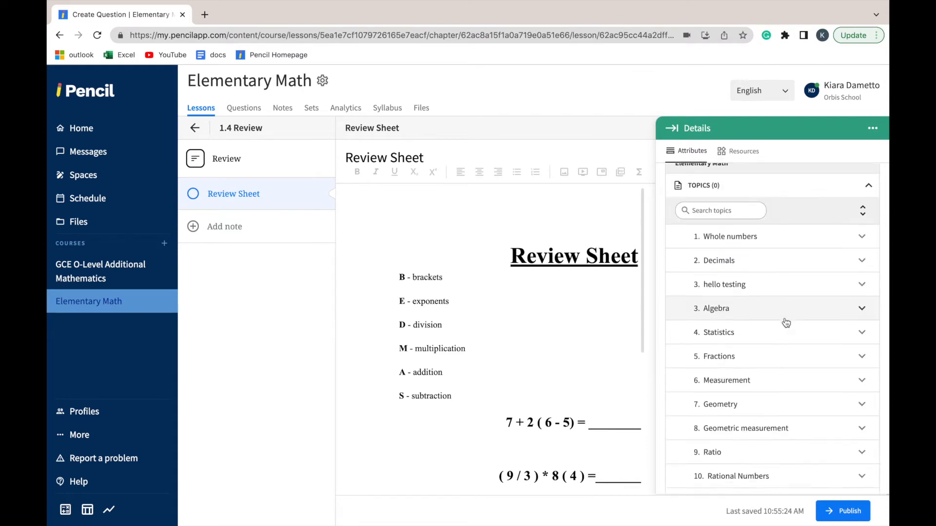
{"action": "scroll", "coordinate": [786, 321], "scroll_direction": "up", "scroll_amount": 4}
{"action": "left_click", "coordinate": [869, 205]}
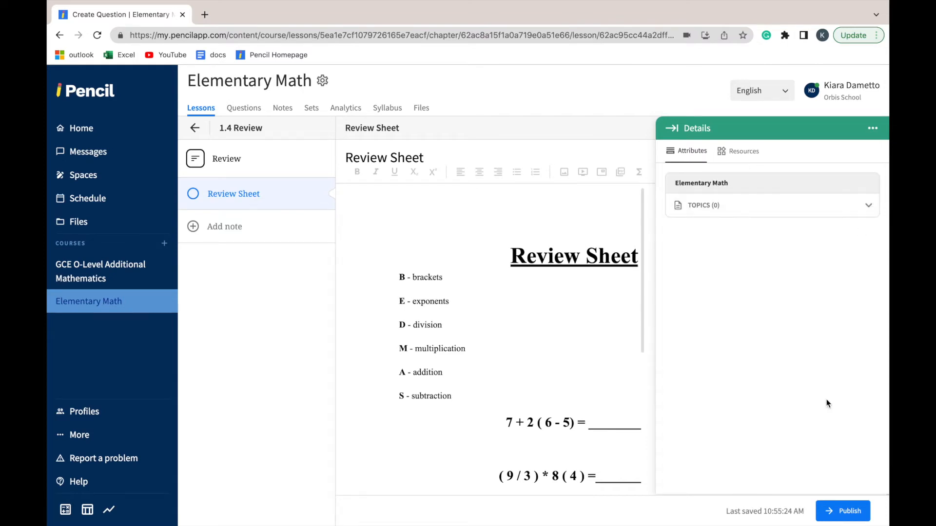
{"action": "left_click", "coordinate": [854, 511]}
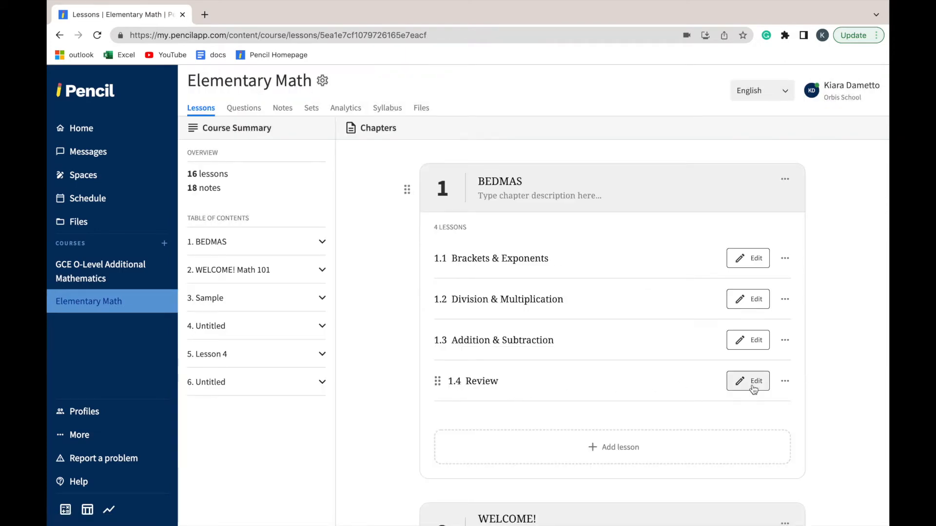
Reopen lesson 1.4 Review and look through its published Review Sheet note.
{"action": "left_click", "coordinate": [751, 383]}
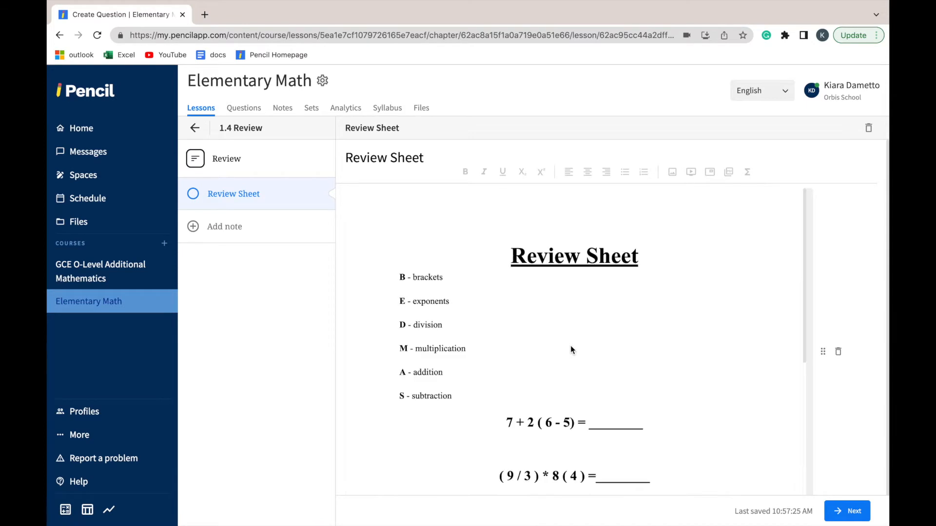
{"action": "scroll", "coordinate": [572, 350], "scroll_direction": "down", "scroll_amount": 5}
{"action": "scroll", "coordinate": [572, 350], "scroll_direction": "up", "scroll_amount": 5}
Open the first Review Sheet entry among the course's notes, read through its embedded PDF, and close it.
{"action": "left_click", "coordinate": [287, 111]}
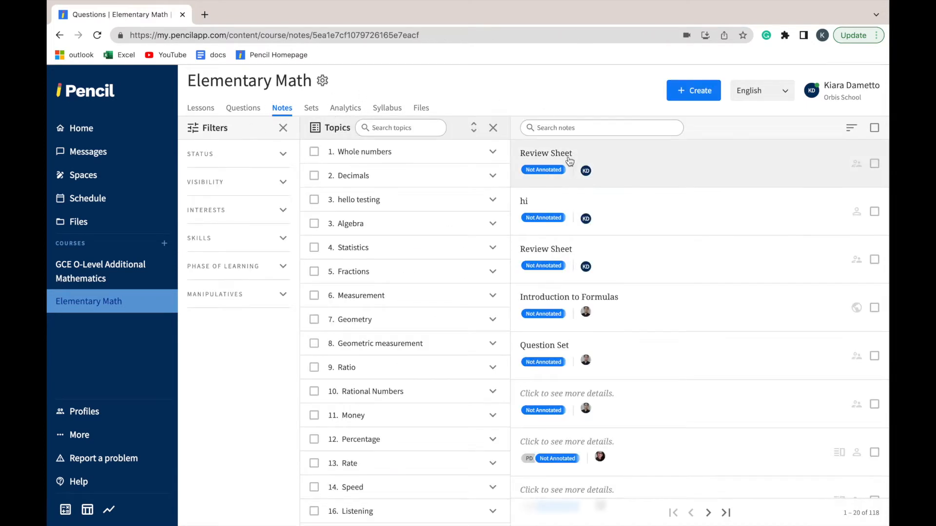
{"action": "left_click", "coordinate": [693, 177]}
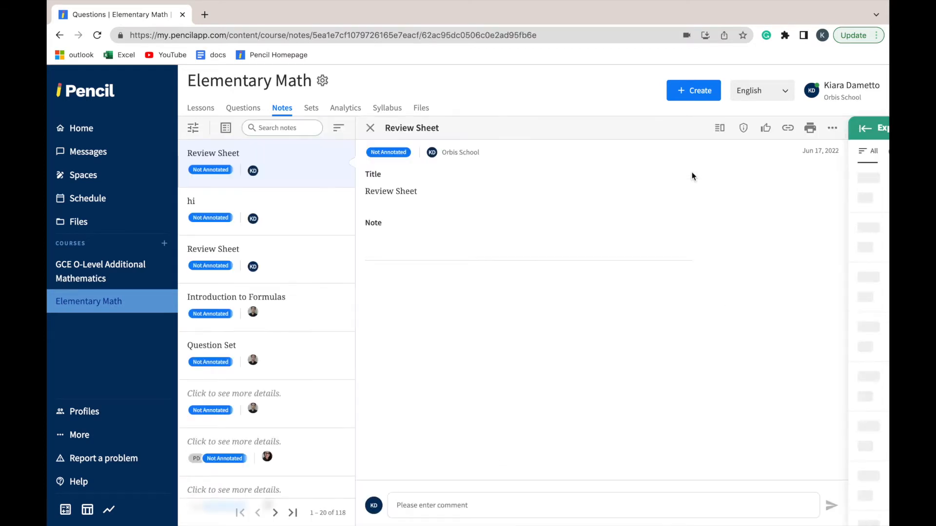
{"action": "scroll", "coordinate": [703, 335], "scroll_direction": "down", "scroll_amount": 1}
{"action": "scroll", "coordinate": [701, 335], "scroll_direction": "down", "scroll_amount": 4}
{"action": "scroll", "coordinate": [701, 335], "scroll_direction": "up", "scroll_amount": 4}
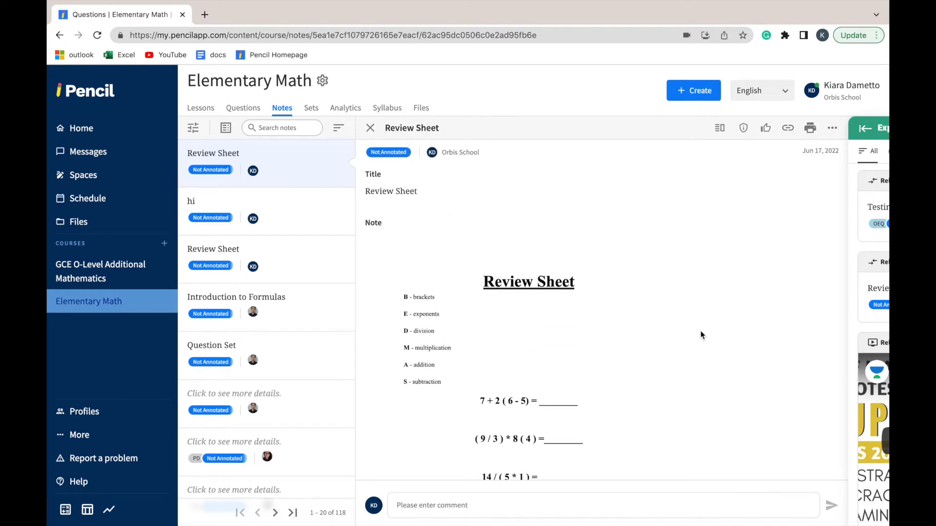
{"action": "key", "text": "Escape"}
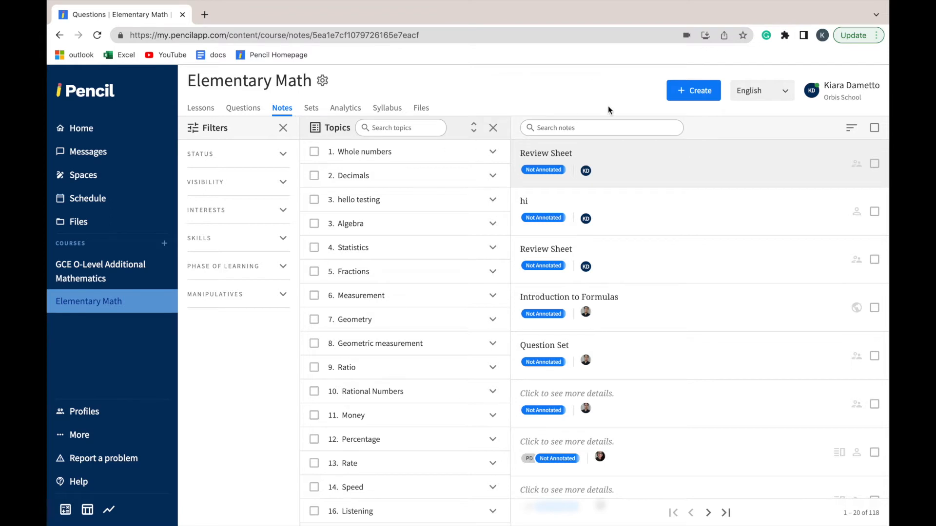
Create a new note in the Elementary Math course and enter "Rounding" in its second field.
{"action": "left_click", "coordinate": [670, 94]}
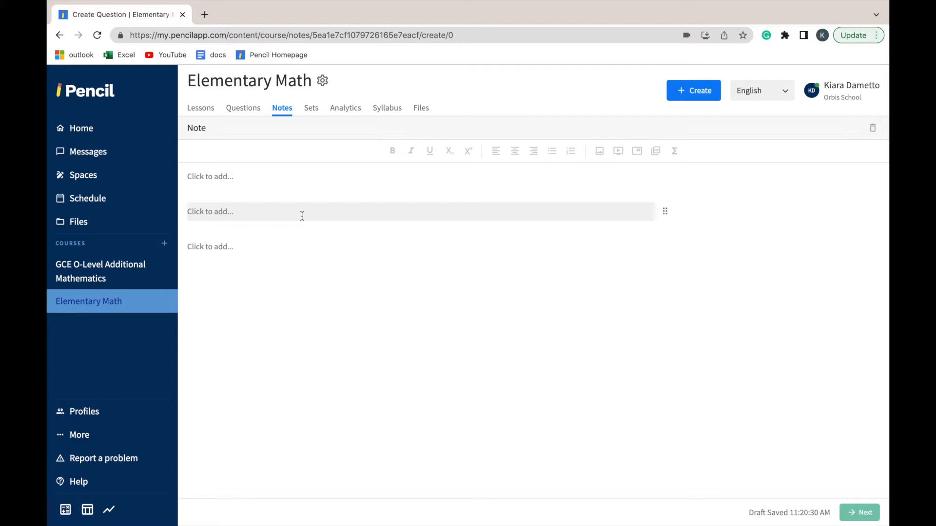
{"action": "left_click", "coordinate": [255, 242]}
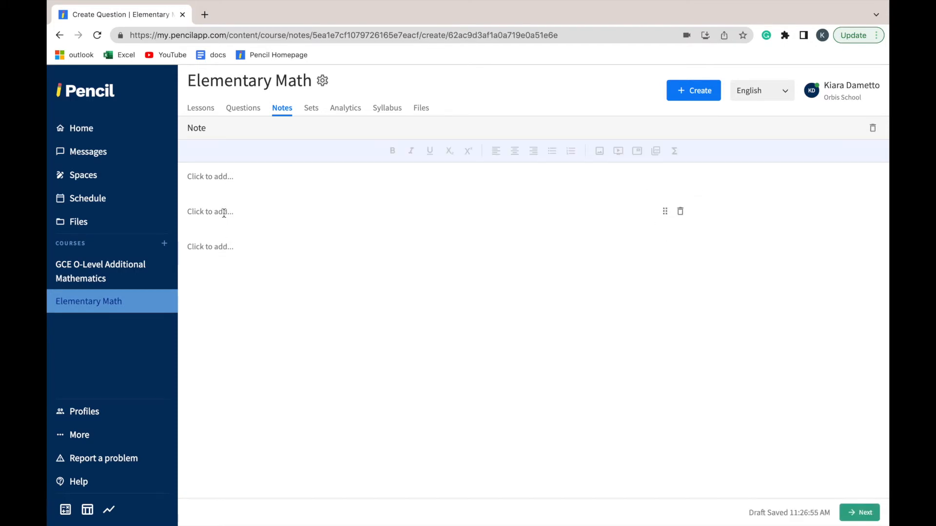
{"action": "left_click", "coordinate": [223, 214]}
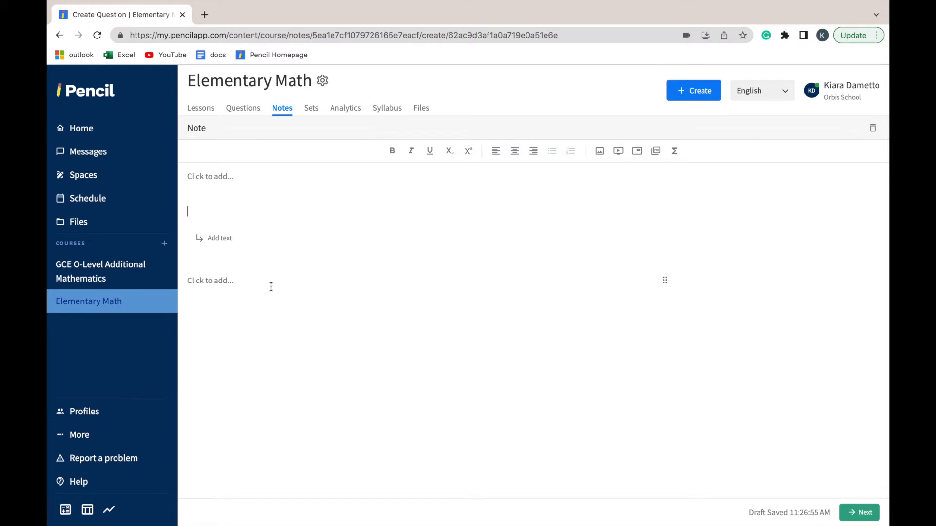
{"action": "left_click", "coordinate": [290, 401]}
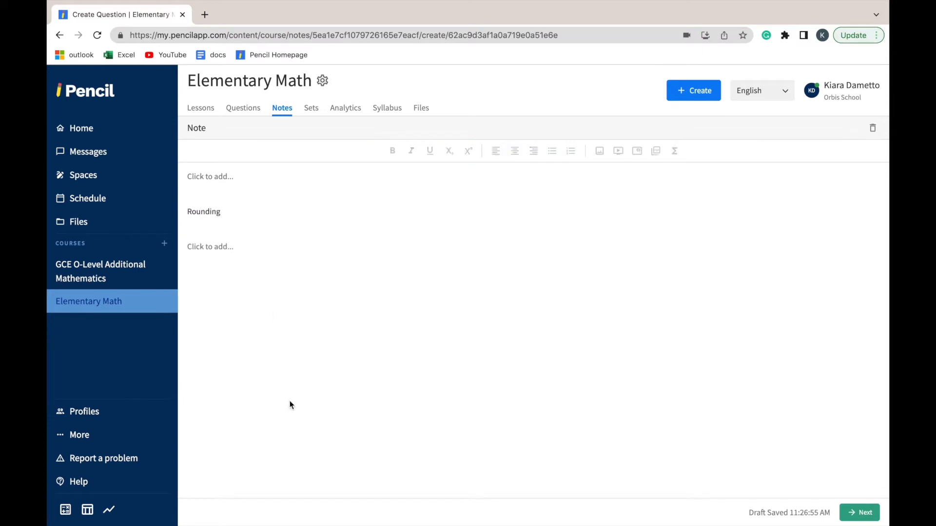
Upload rounding.pdf from the computer's Desktop into the field below "Rounding" and check the embedded page.
{"action": "left_click", "coordinate": [244, 246]}
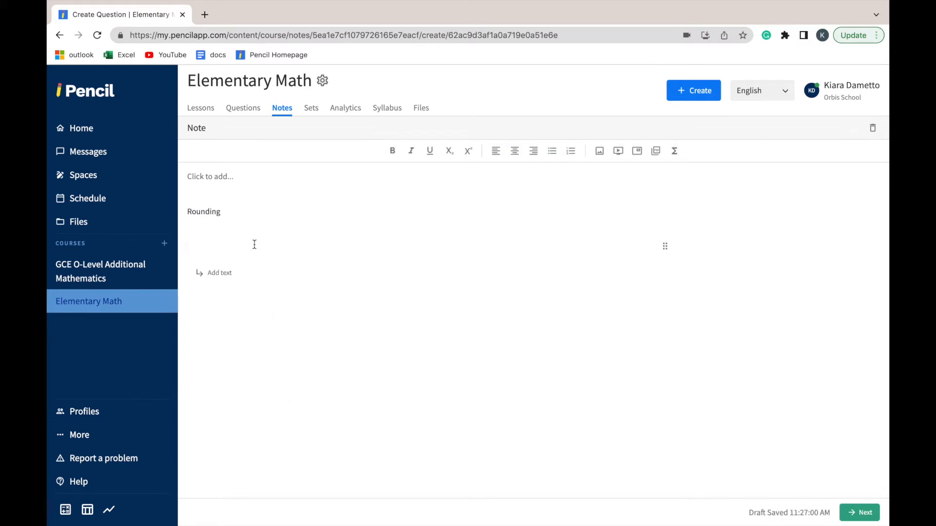
{"action": "left_click", "coordinate": [655, 151]}
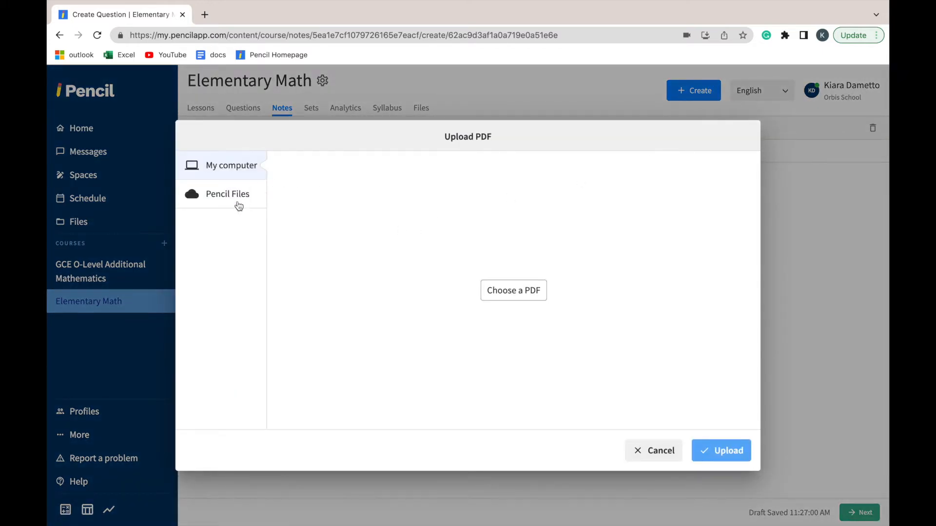
{"action": "left_click", "coordinate": [516, 296]}
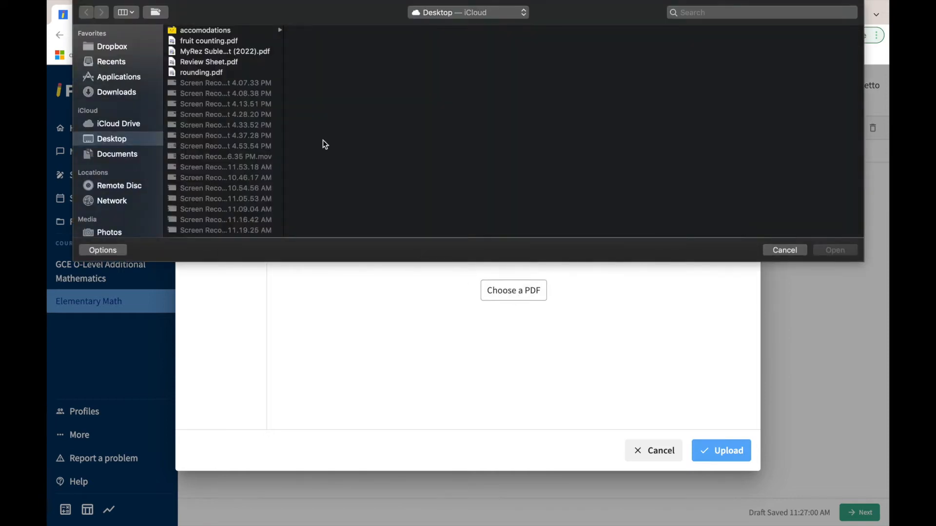
{"action": "left_click", "coordinate": [230, 73]}
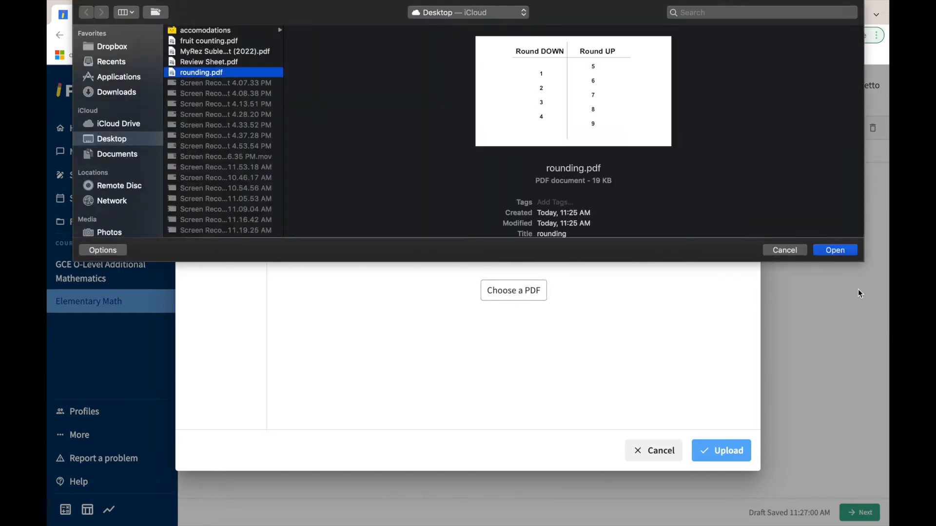
{"action": "left_click", "coordinate": [835, 250]}
{"action": "left_click", "coordinate": [729, 450]}
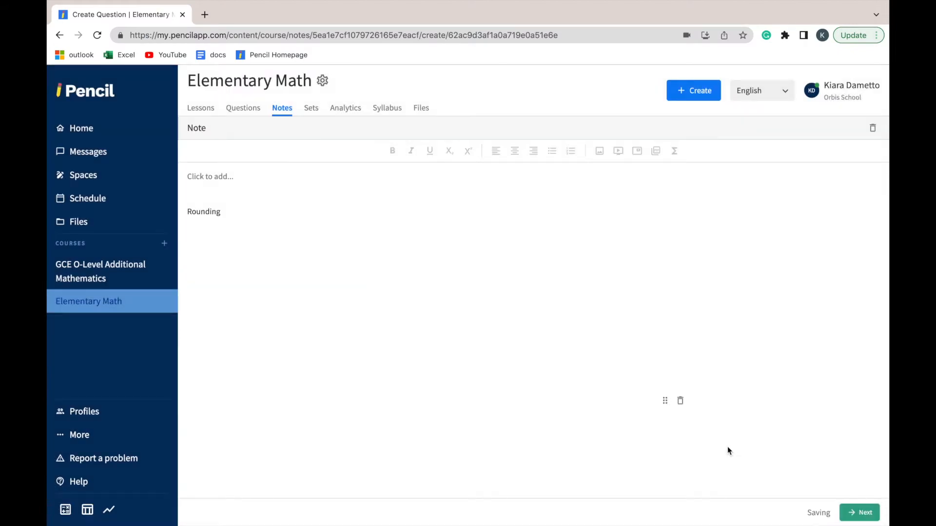
{"action": "scroll", "coordinate": [529, 398], "scroll_direction": "down", "scroll_amount": 2}
{"action": "scroll", "coordinate": [529, 399], "scroll_direction": "up", "scroll_amount": 2}
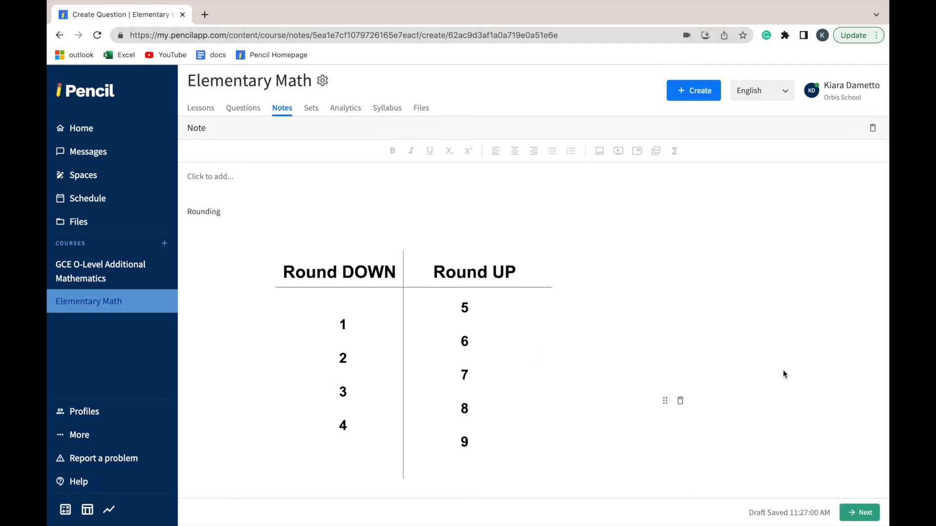
Tag the Rounding note with the topic Decimals > Rounding > To nearest whole number and publish it.
{"action": "left_click", "coordinate": [848, 513]}
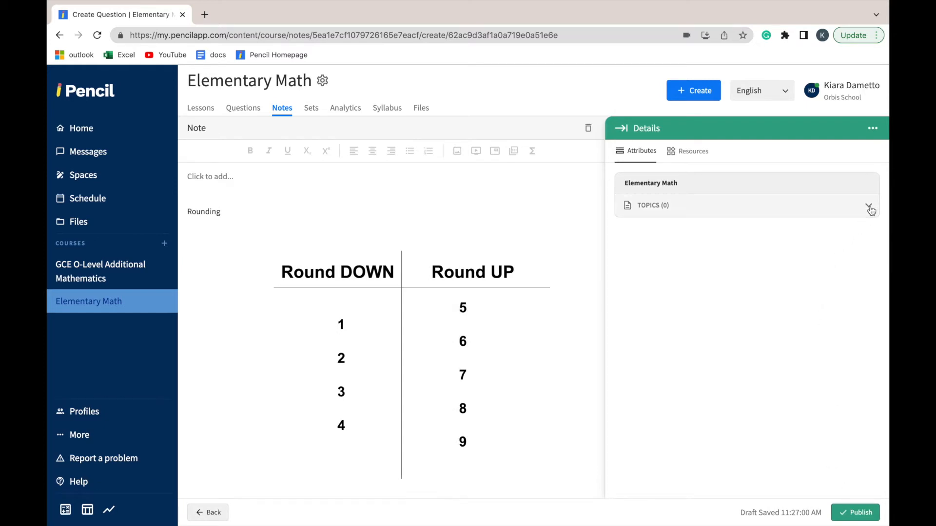
{"action": "left_click", "coordinate": [869, 208]}
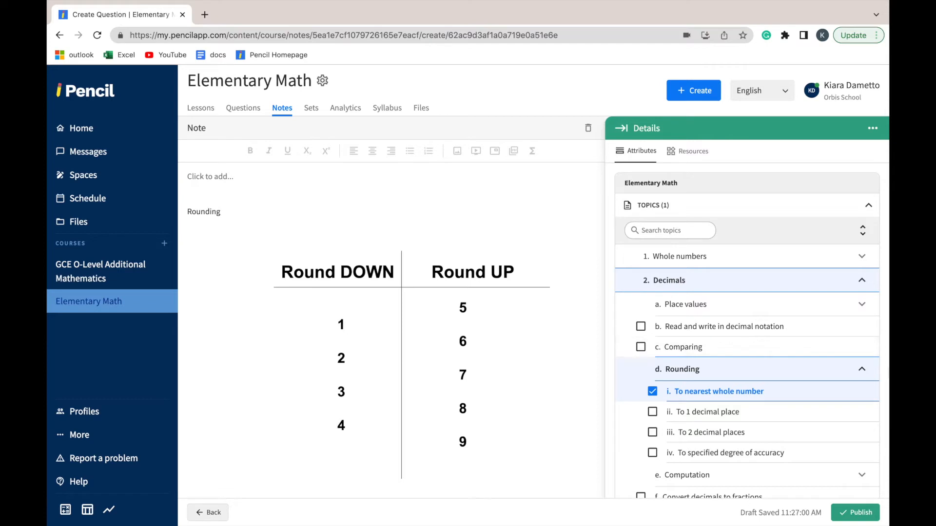
{"action": "left_click", "coordinate": [856, 513]}
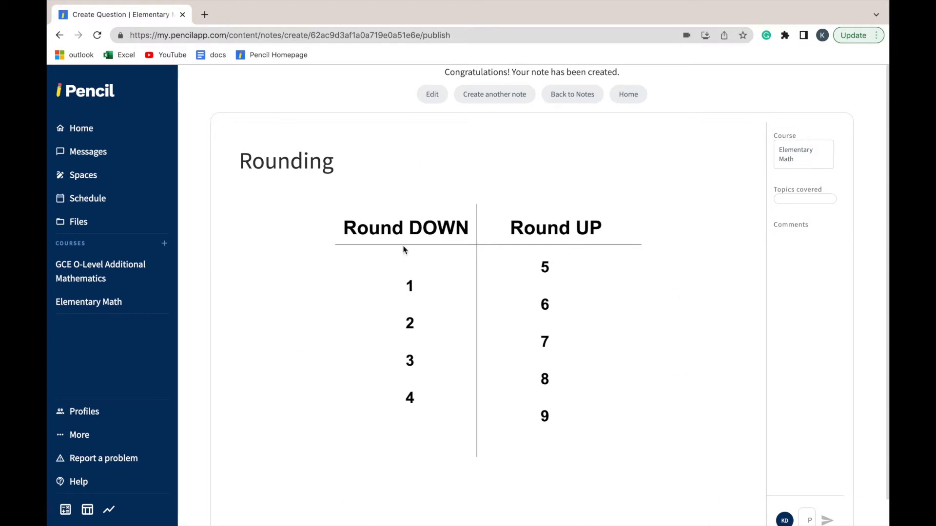
Return to the course notes, filter them by Decimals > Rounding > To nearest whole number, and open the Rounding note.
{"action": "left_click", "coordinate": [572, 94]}
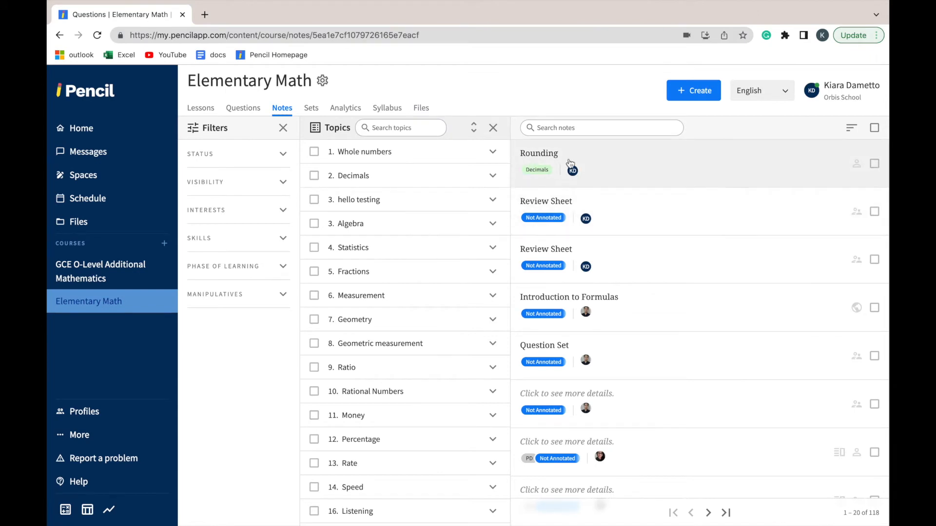
{"action": "left_click", "coordinate": [493, 176]}
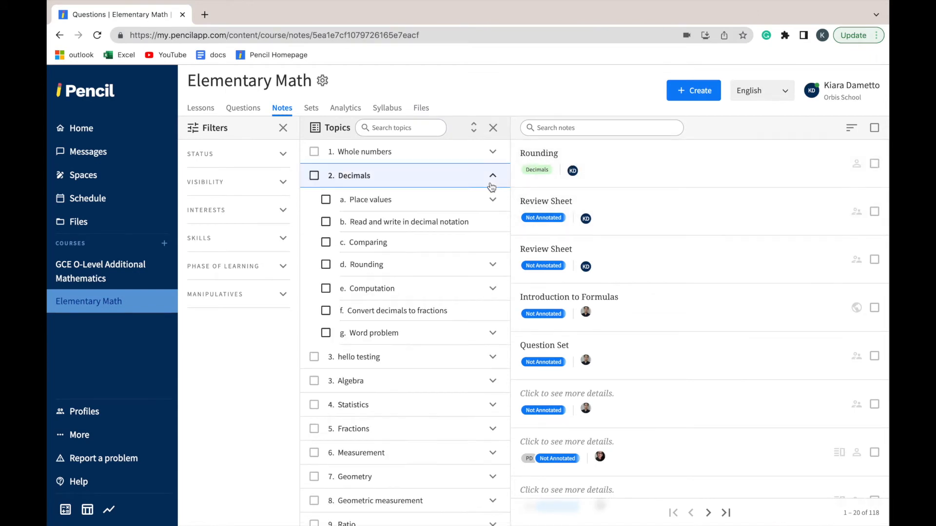
{"action": "left_click", "coordinate": [403, 264]}
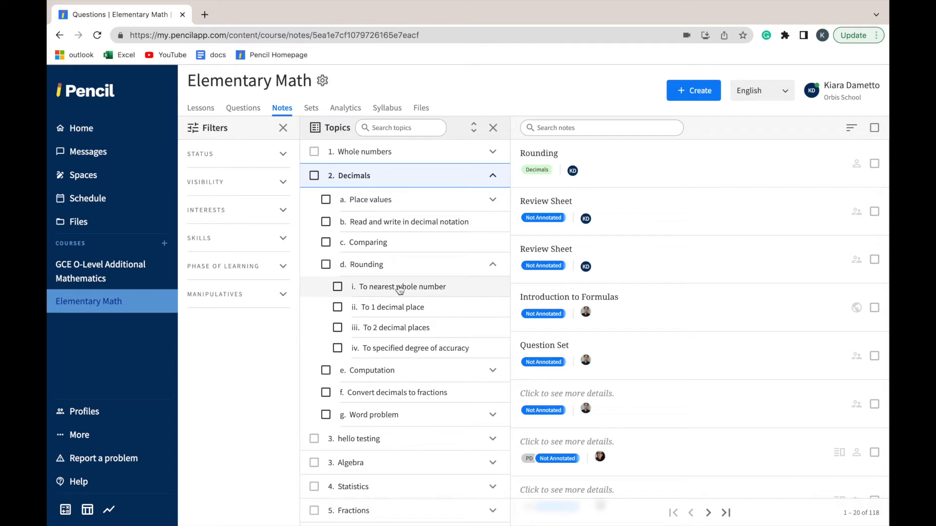
{"action": "left_click", "coordinate": [338, 286]}
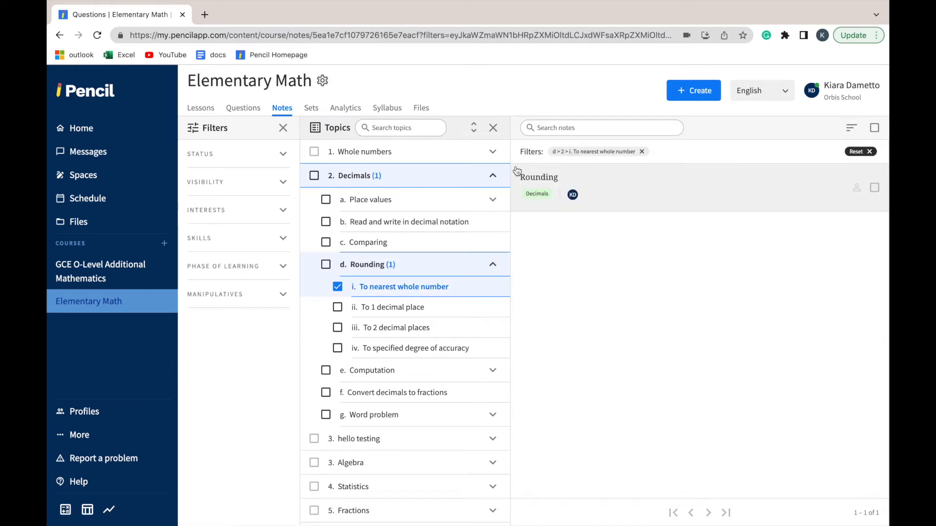
{"action": "left_click", "coordinate": [593, 191]}
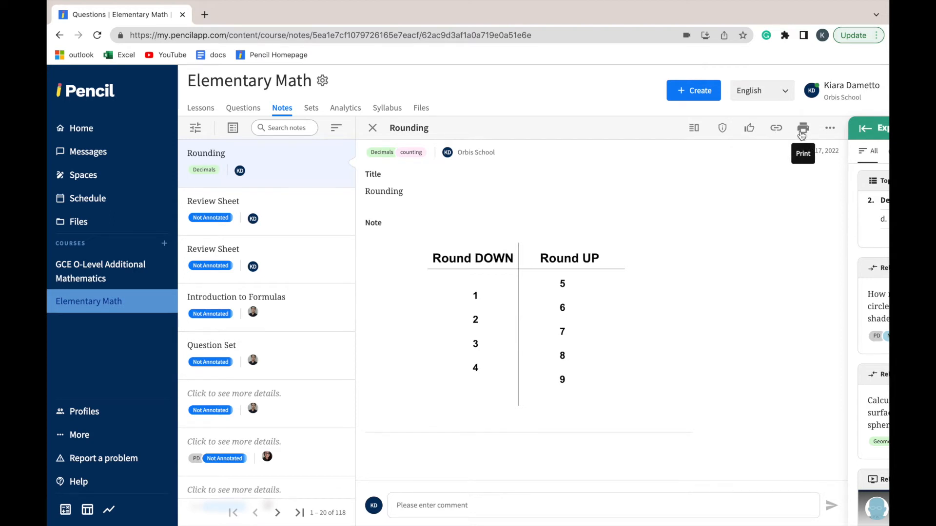
Open the print preview of the Rounding note and look through its cover page and embedded PDF.
{"action": "left_click", "coordinate": [801, 132]}
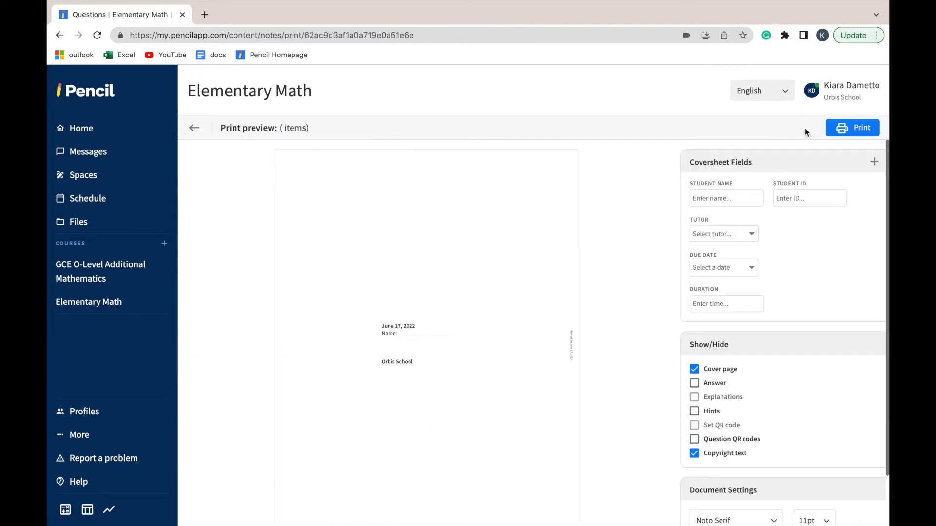
{"action": "scroll", "coordinate": [390, 370], "scroll_direction": "down", "scroll_amount": 10}
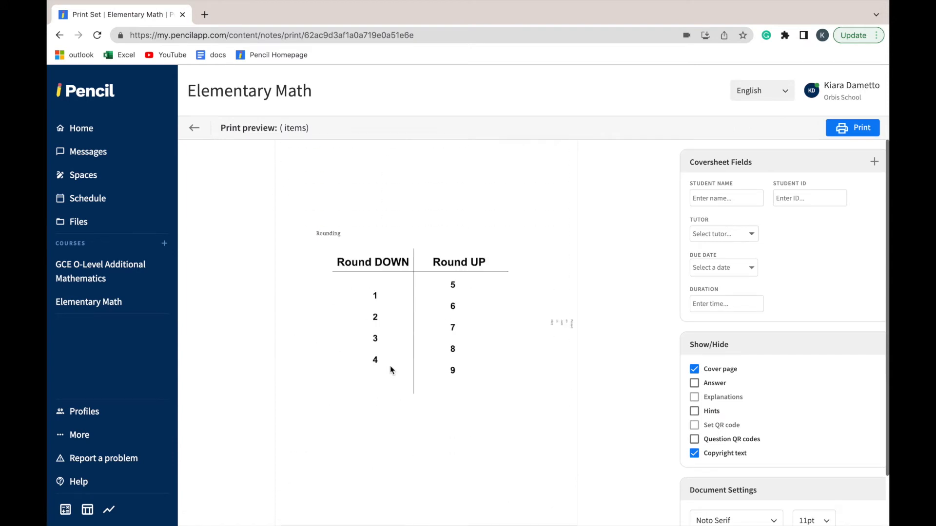
{"action": "scroll", "coordinate": [560, 403], "scroll_direction": "up", "scroll_amount": 1}
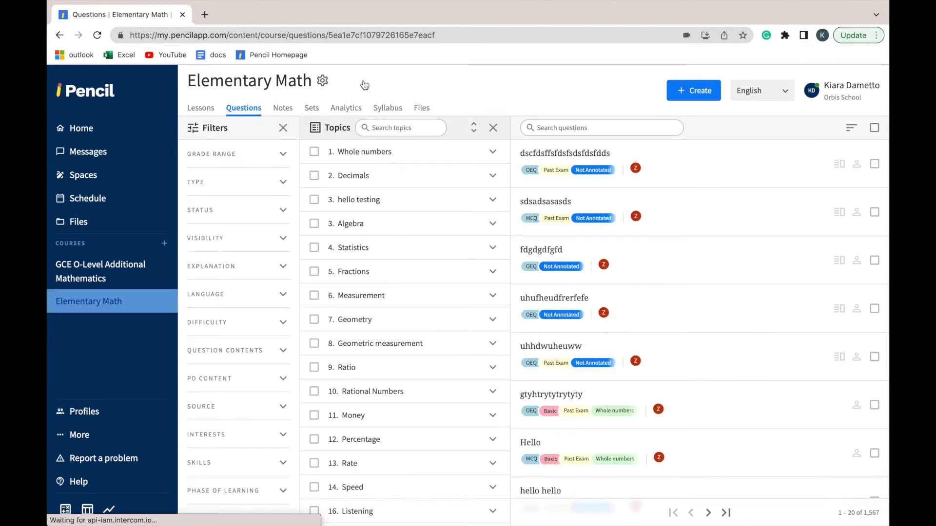
Create a multiple choice question in Elementary Math and enter "How many apples are there?" as the question text.
{"action": "left_click", "coordinate": [681, 91]}
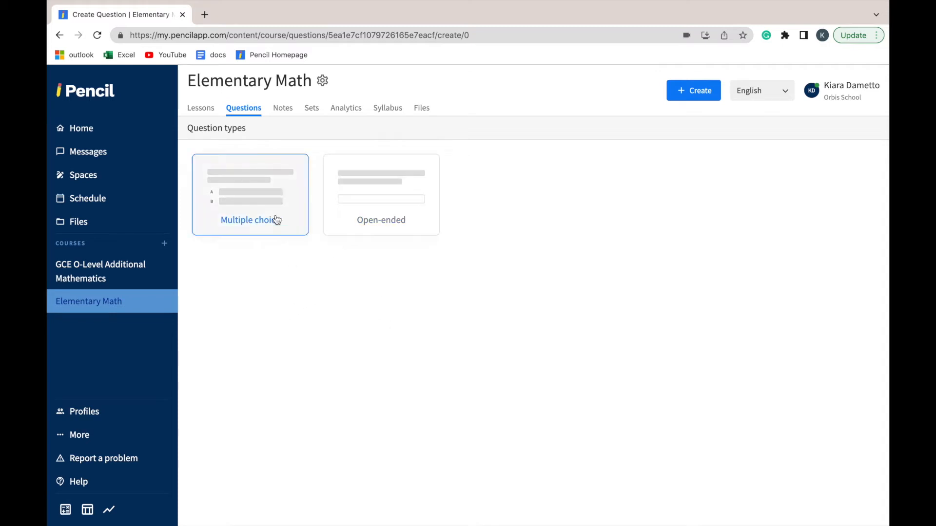
{"action": "left_click", "coordinate": [254, 174]}
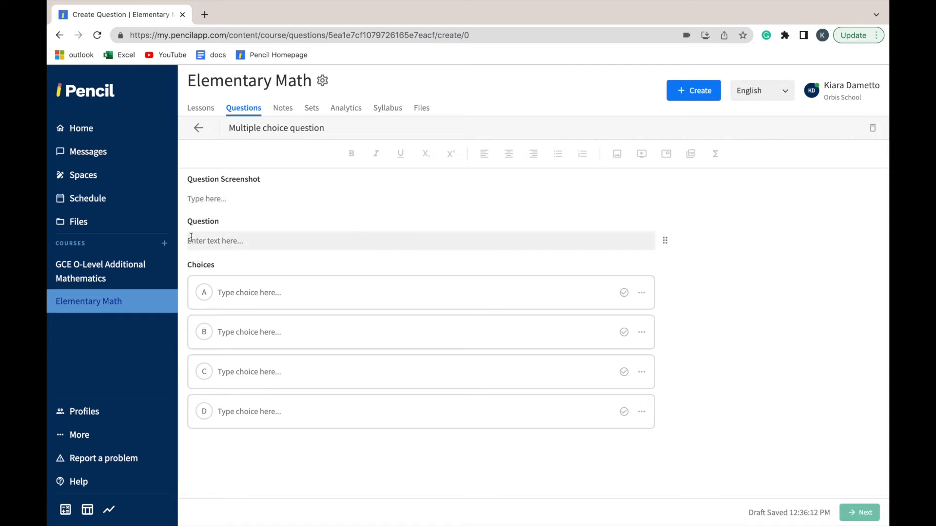
{"action": "left_click", "coordinate": [247, 239]}
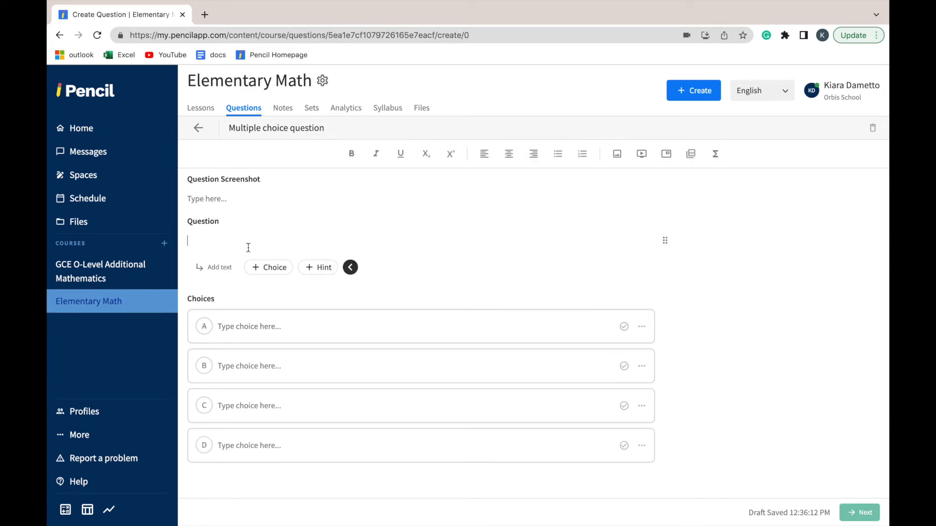
{"action": "type", "text": "How many apples are there?"}
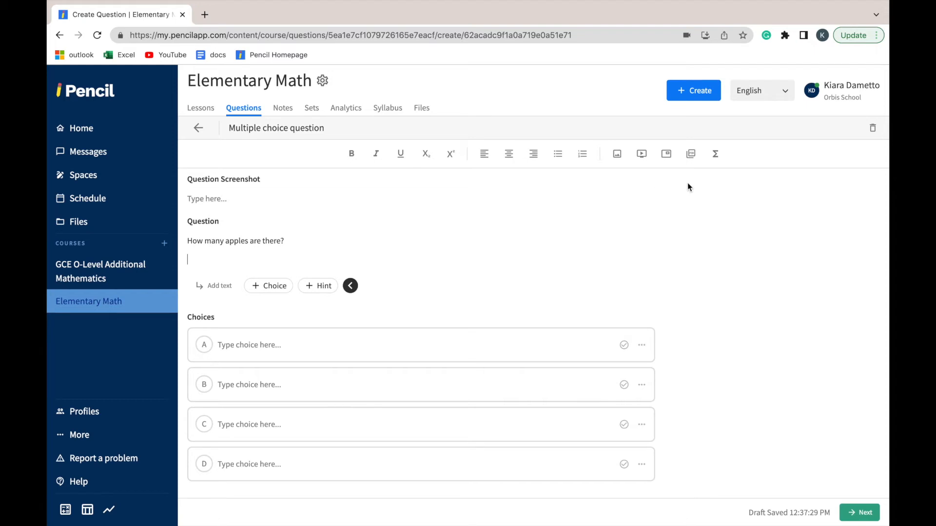
Upload fruit counting.pdf from the computer's Desktop below the question text.
{"action": "left_click", "coordinate": [690, 154]}
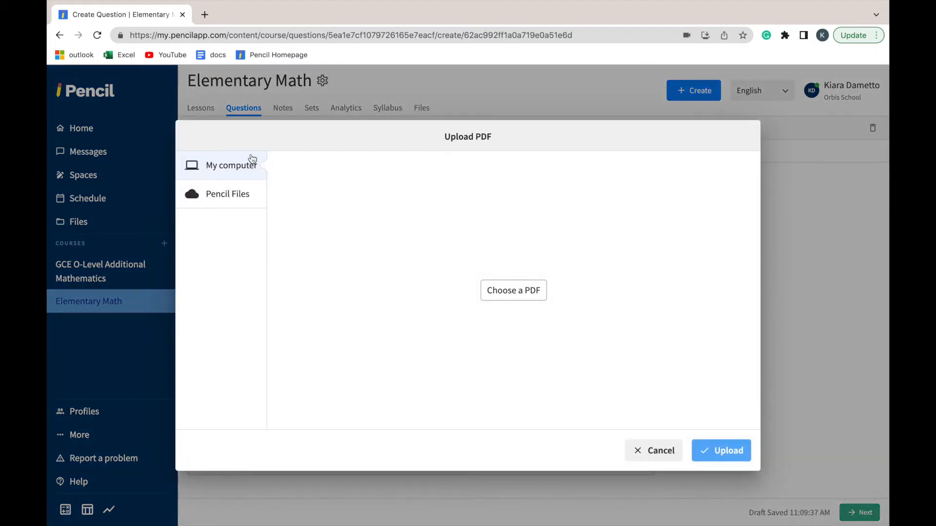
{"action": "left_click", "coordinate": [519, 291]}
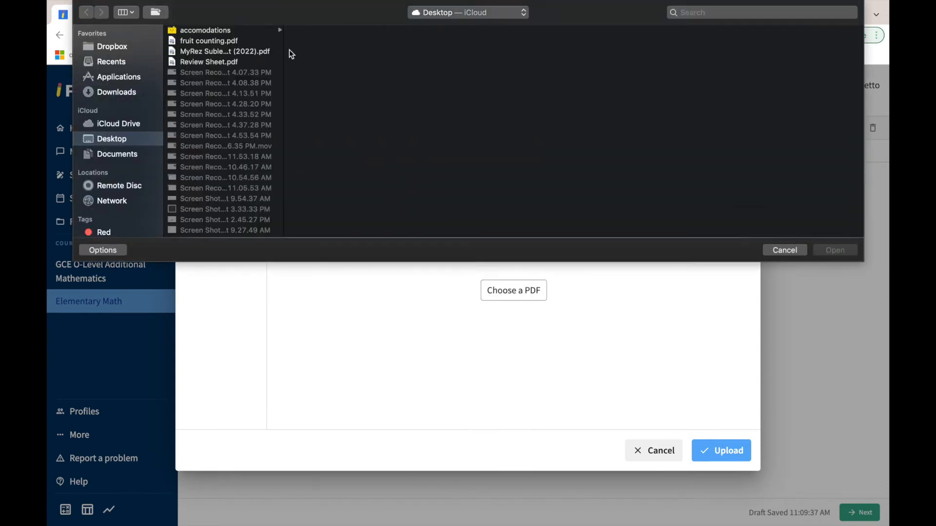
{"action": "left_click", "coordinate": [251, 42]}
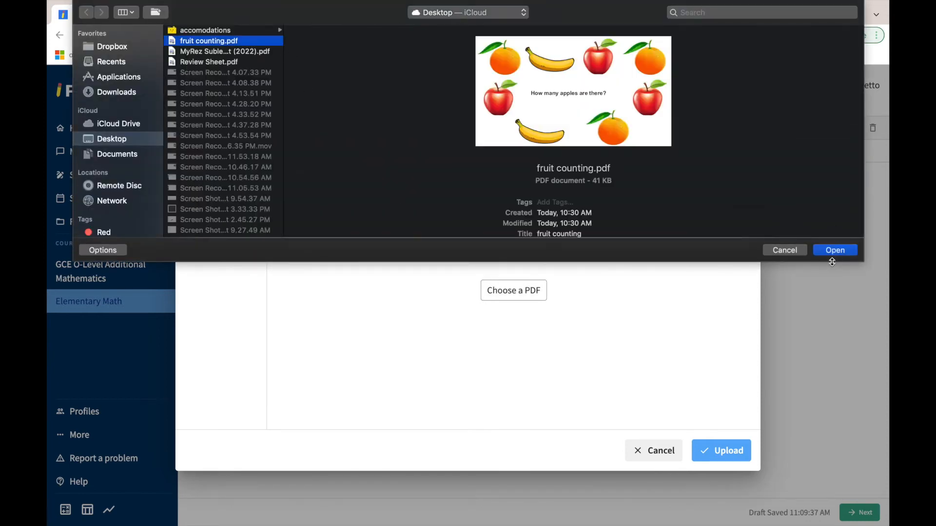
{"action": "left_click", "coordinate": [829, 252]}
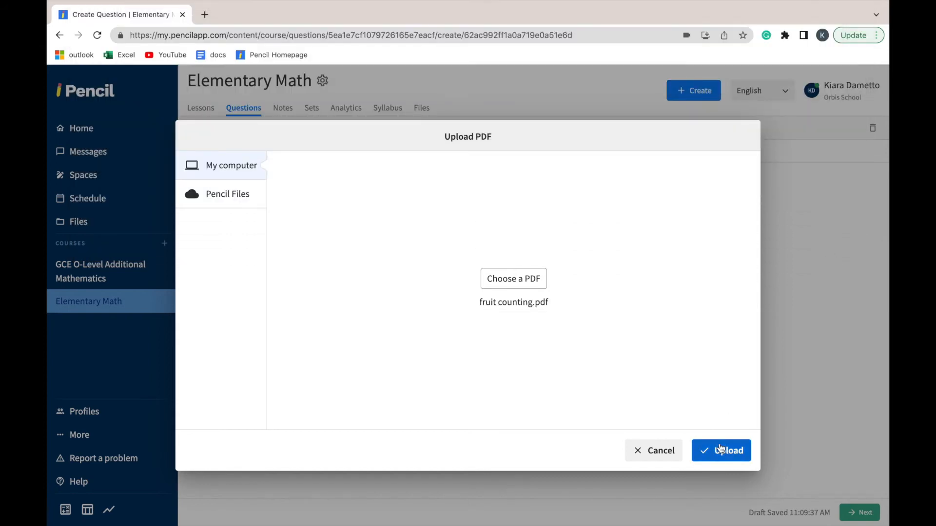
{"action": "left_click", "coordinate": [719, 446]}
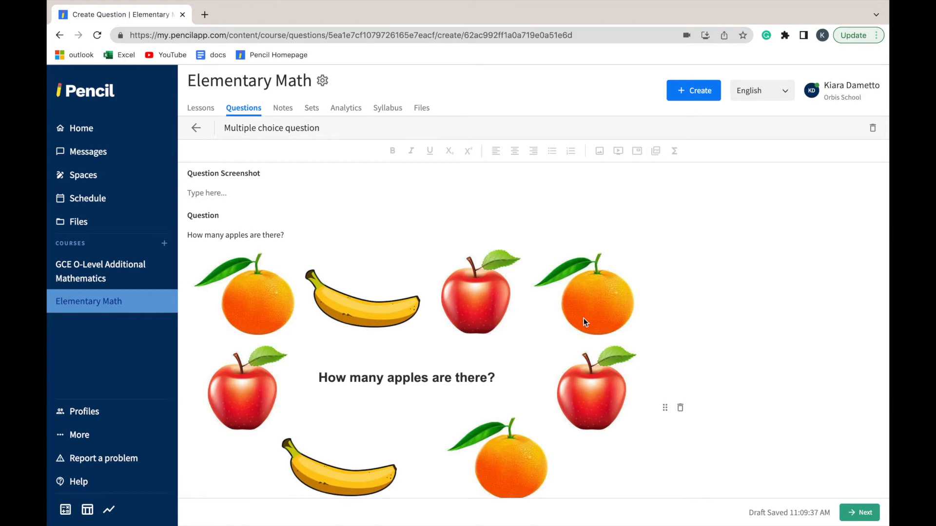
Fill in answer choices A to D with 1, 2, 3 and 4.
{"action": "scroll", "coordinate": [584, 319], "scroll_direction": "down", "scroll_amount": 5}
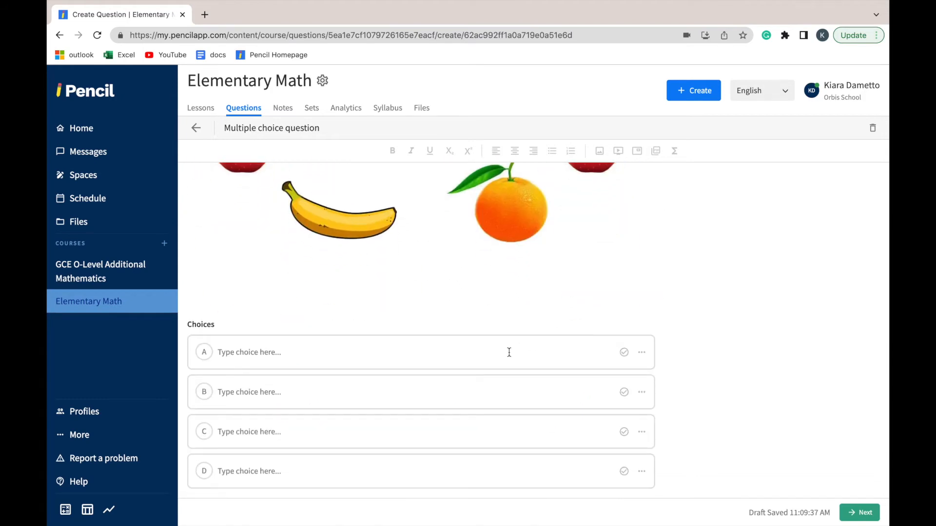
{"action": "left_click", "coordinate": [506, 355]}
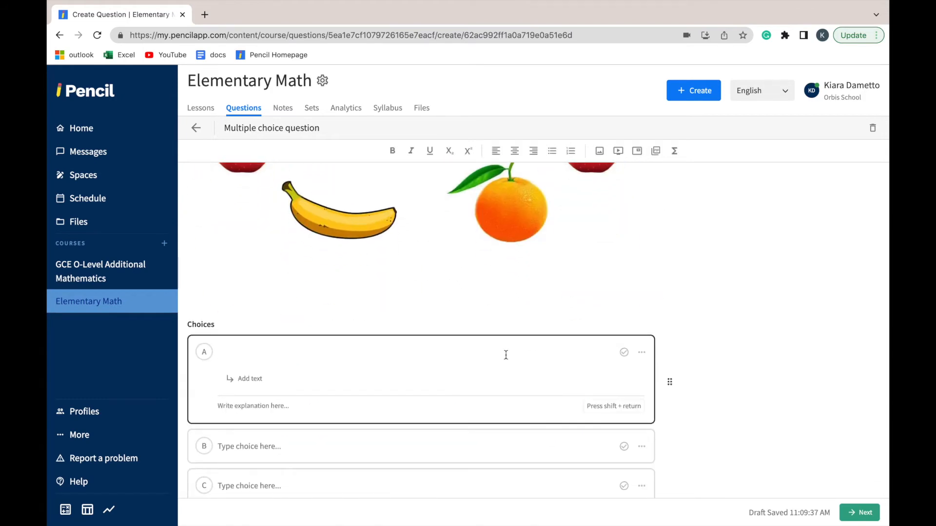
{"action": "type", "text": "1"}
{"action": "left_click", "coordinate": [504, 442]}
{"action": "type", "text": "2"}
{"action": "scroll", "coordinate": [378, 439], "scroll_direction": "down", "scroll_amount": 2}
{"action": "left_click", "coordinate": [378, 438]}
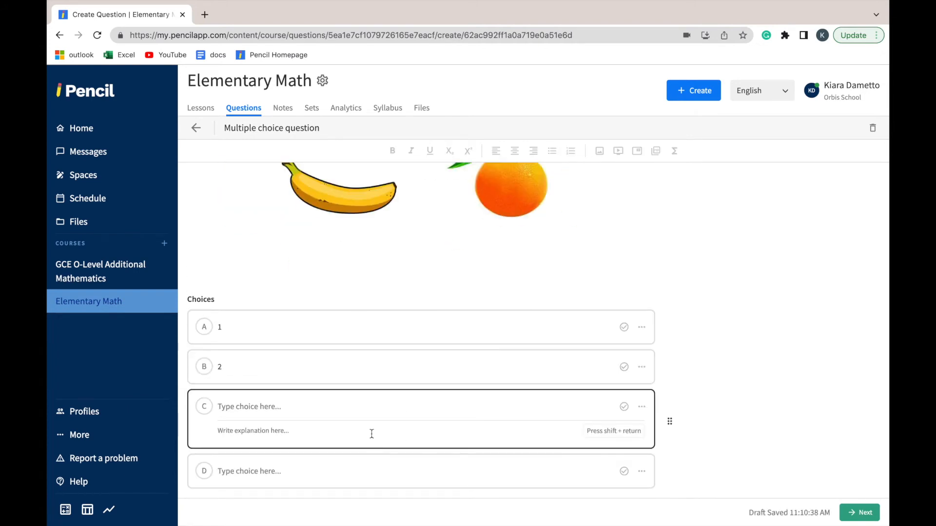
{"action": "type", "text": "3"}
{"action": "scroll", "coordinate": [359, 458], "scroll_direction": "down", "scroll_amount": 1}
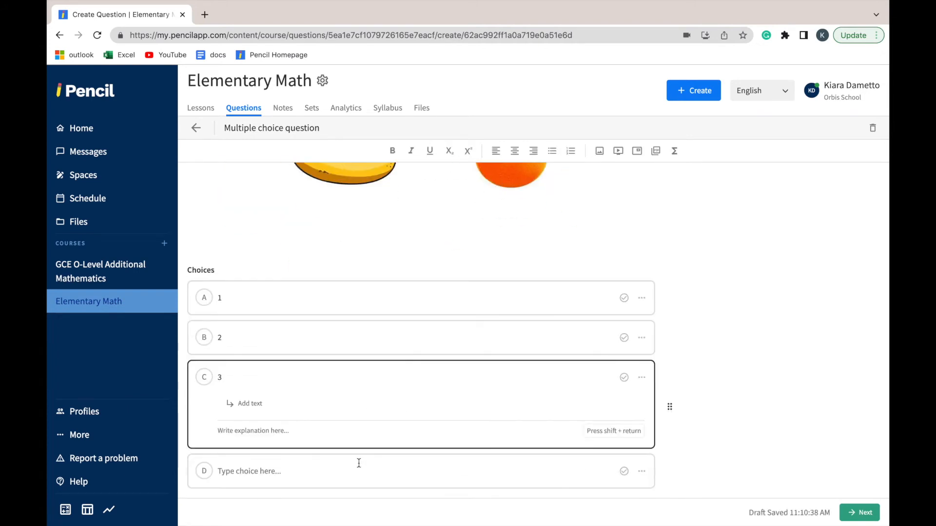
{"action": "left_click", "coordinate": [359, 466]}
{"action": "type", "text": "4"}
{"action": "left_click", "coordinate": [404, 302]}
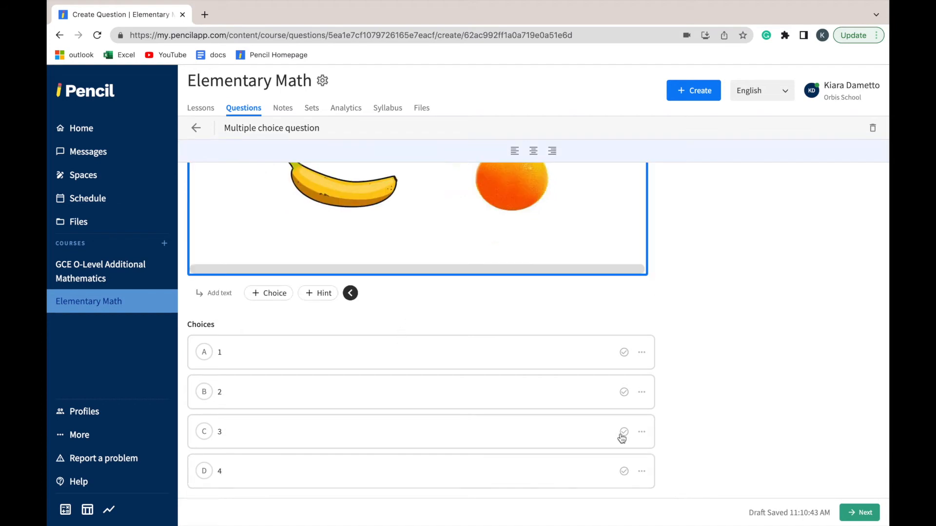
Mark choice C, the answer 3, as correct and review the question.
{"action": "left_click", "coordinate": [624, 431]}
{"action": "scroll", "coordinate": [692, 425], "scroll_direction": "up", "scroll_amount": 5}
{"action": "scroll", "coordinate": [695, 432], "scroll_direction": "down", "scroll_amount": 5}
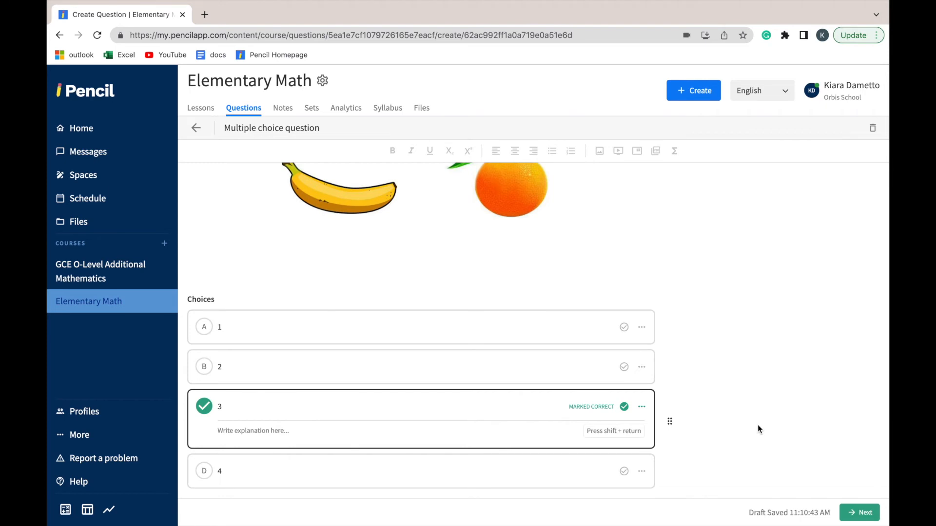
Assign the question the topic Count to tell numbers under Whole numbers > Counting > Count to tell number of objects.
{"action": "left_click", "coordinate": [867, 514]}
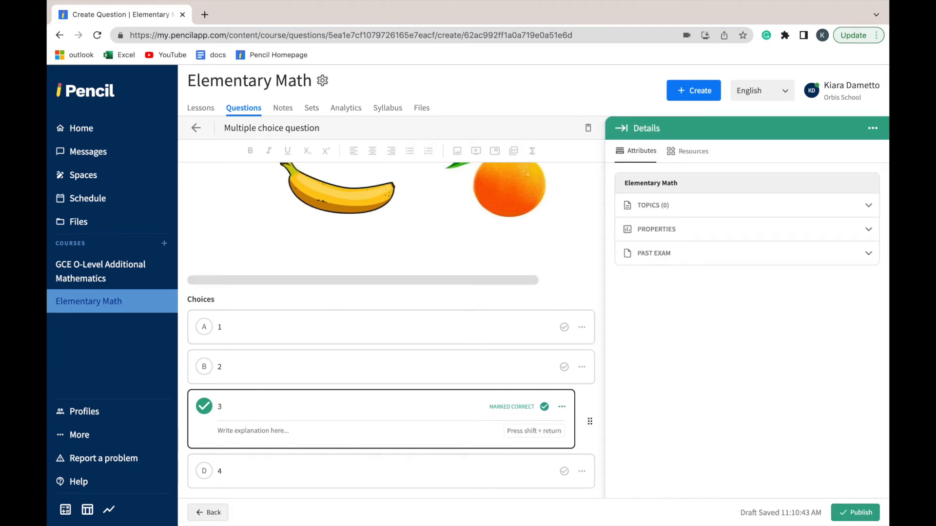
{"action": "left_click", "coordinate": [869, 207]}
{"action": "left_click", "coordinate": [712, 260]}
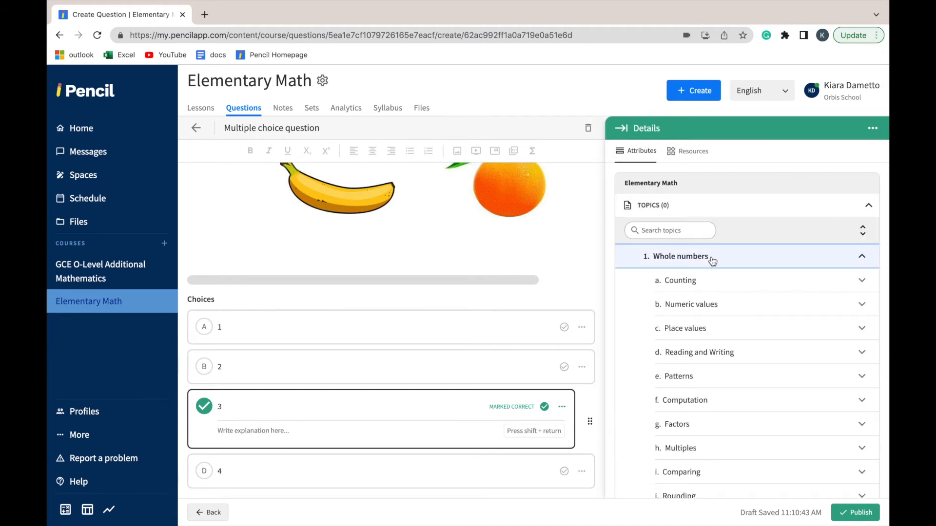
{"action": "left_click", "coordinate": [710, 288]}
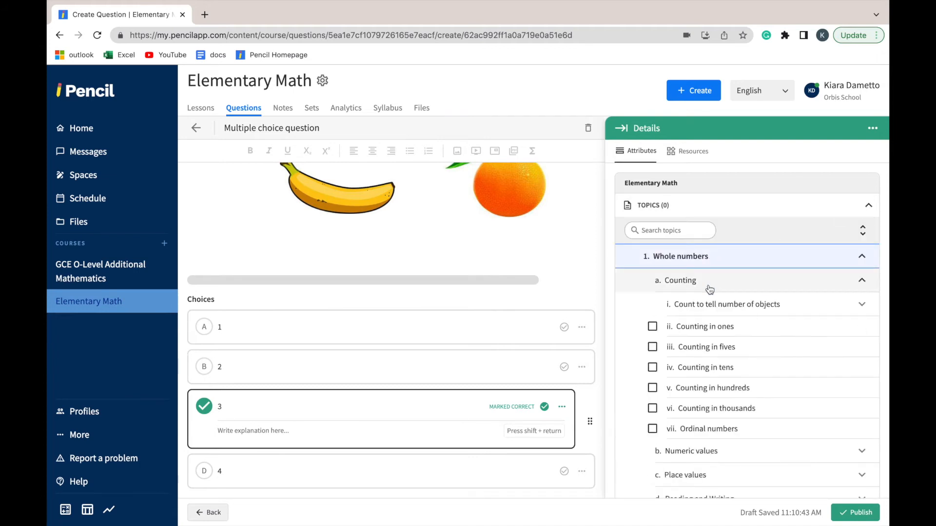
{"action": "left_click", "coordinate": [692, 310]}
{"action": "left_click", "coordinate": [664, 327]}
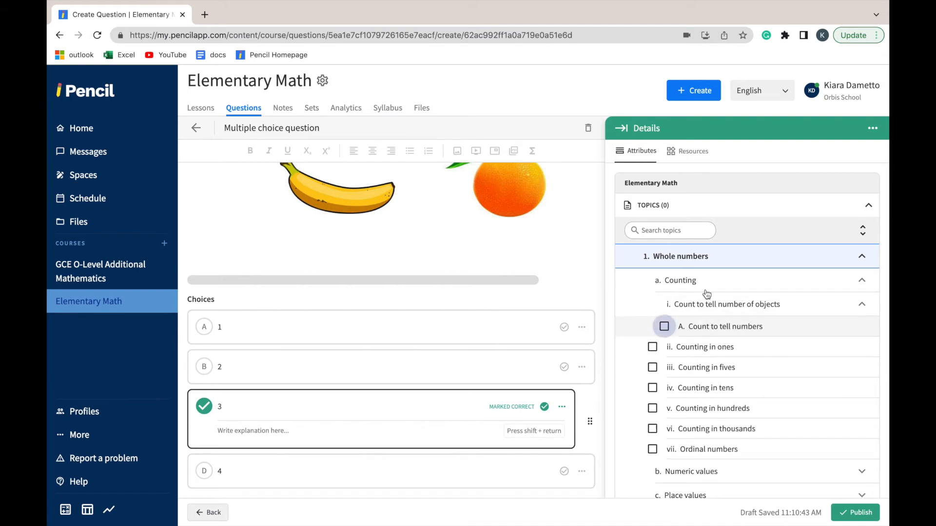
{"action": "left_click", "coordinate": [868, 206]}
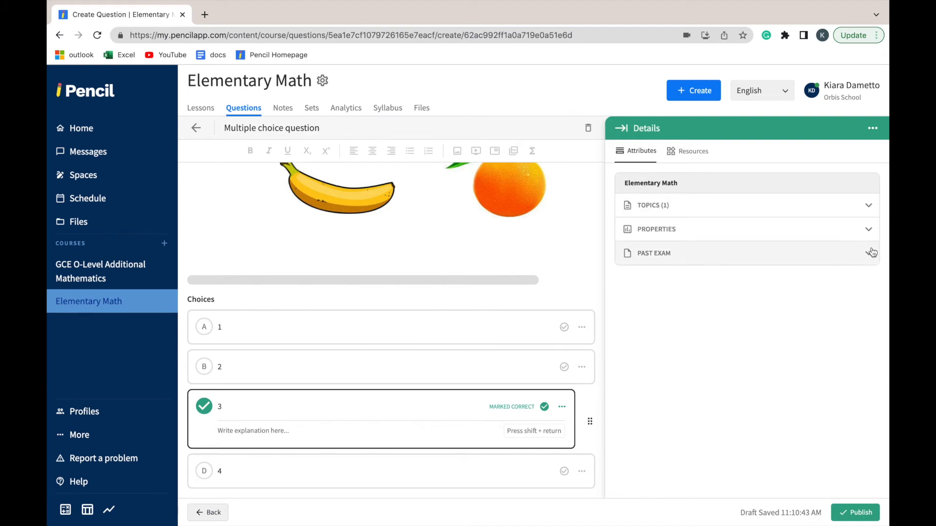
Set the question's properties to Basic difficulty and Average quality, adjust the estimated time, and publish the question.
{"action": "left_click", "coordinate": [870, 232]}
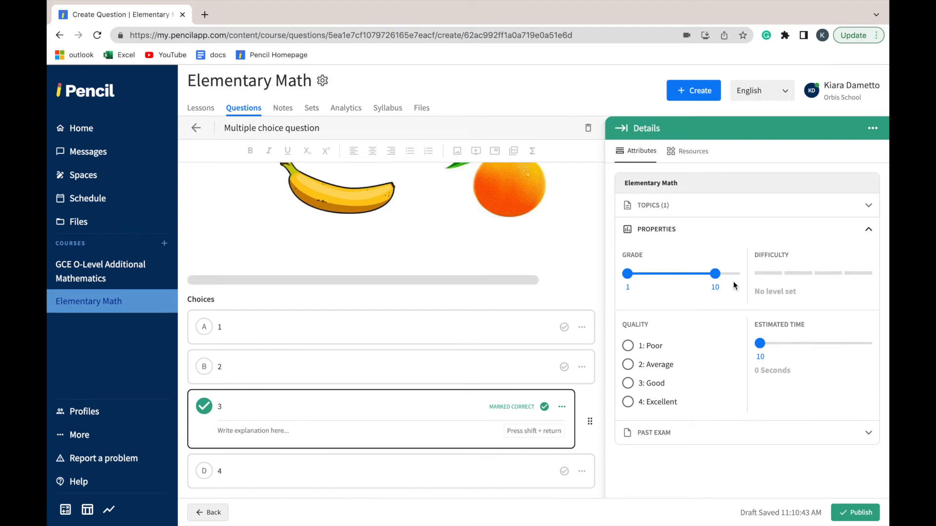
{"action": "left_click", "coordinate": [771, 276]}
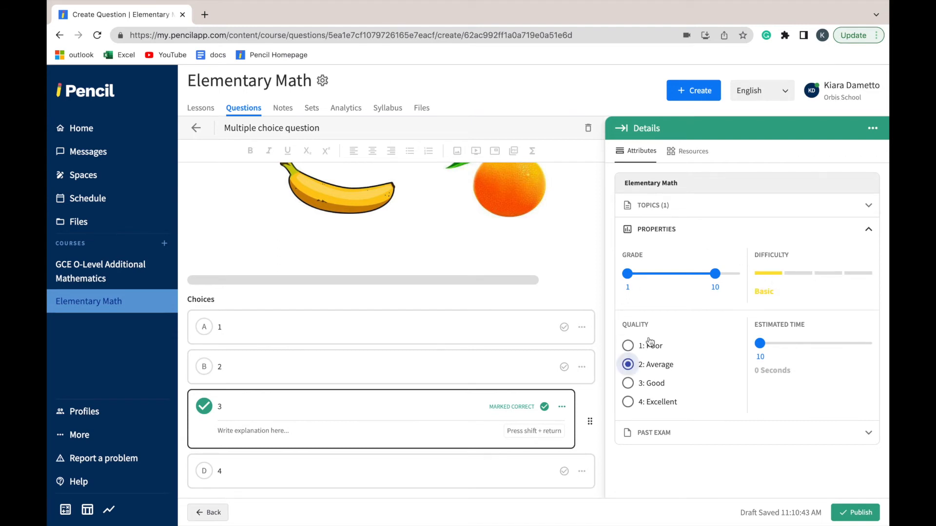
{"action": "left_click", "coordinate": [760, 344]}
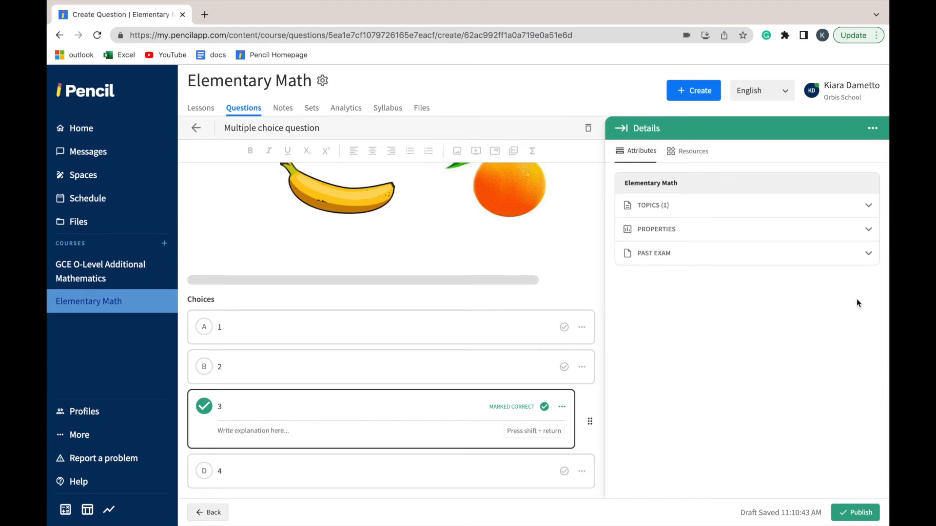
{"action": "left_click", "coordinate": [851, 514]}
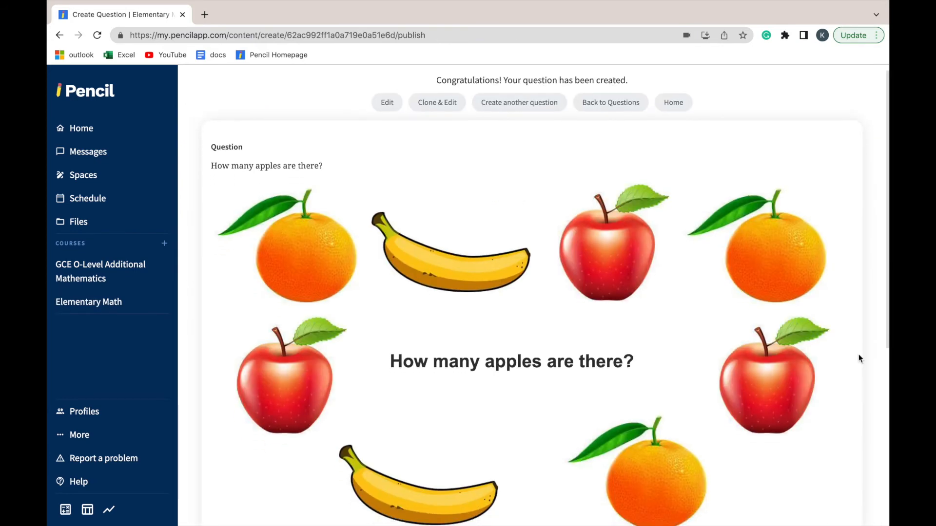
Review the published apples question and return to the Elementary Math question list.
{"action": "scroll", "coordinate": [858, 353], "scroll_direction": "down", "scroll_amount": 5}
{"action": "scroll", "coordinate": [858, 353], "scroll_direction": "up", "scroll_amount": 10}
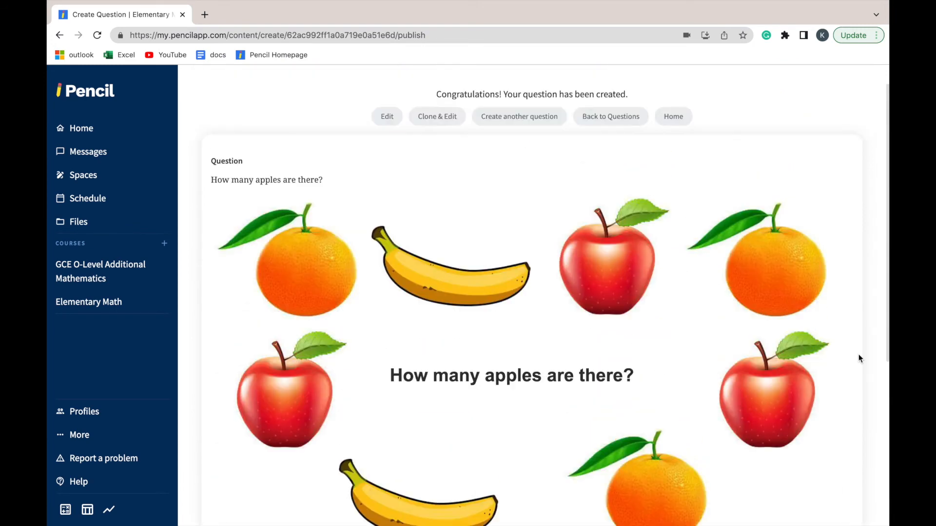
{"action": "left_click", "coordinate": [610, 124]}
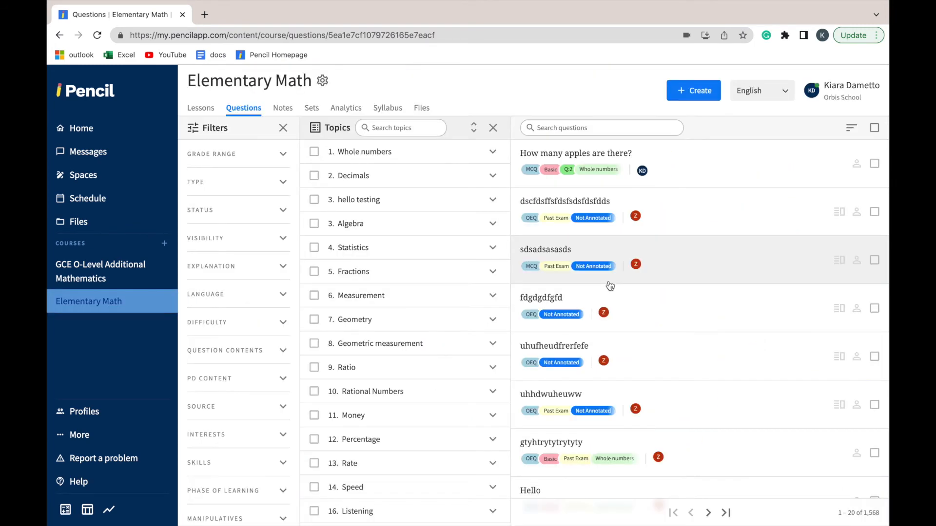
{"action": "scroll", "coordinate": [653, 424], "scroll_direction": "down", "scroll_amount": 4}
{"action": "scroll", "coordinate": [653, 424], "scroll_direction": "up", "scroll_amount": 5}
Filter the question list by Count to tell numbers under Whole numbers > Counting > Count to tell number of objects.
{"action": "left_click", "coordinate": [486, 152]}
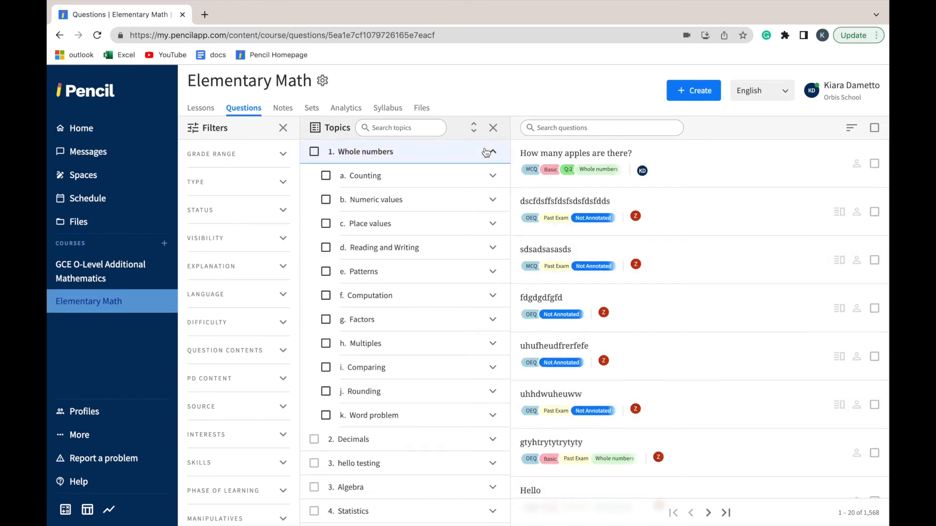
{"action": "left_click", "coordinate": [470, 177]}
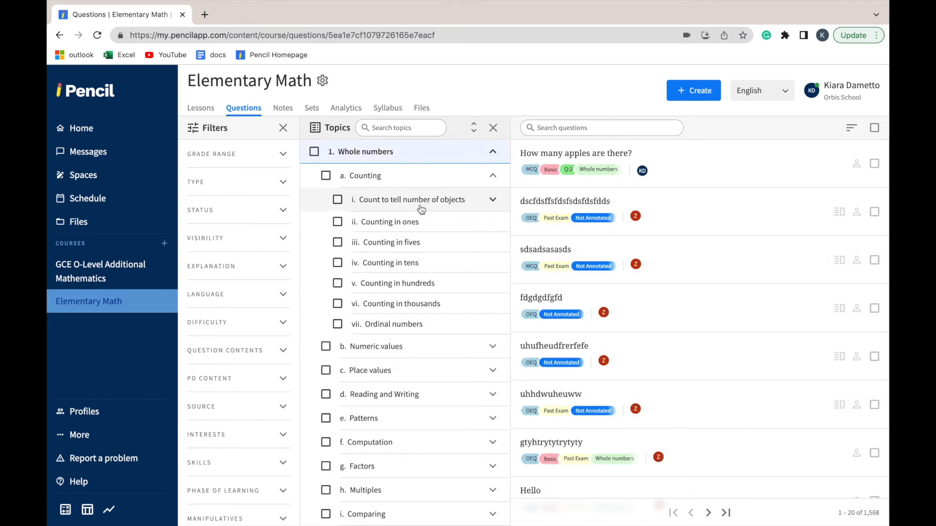
{"action": "left_click", "coordinate": [437, 206]}
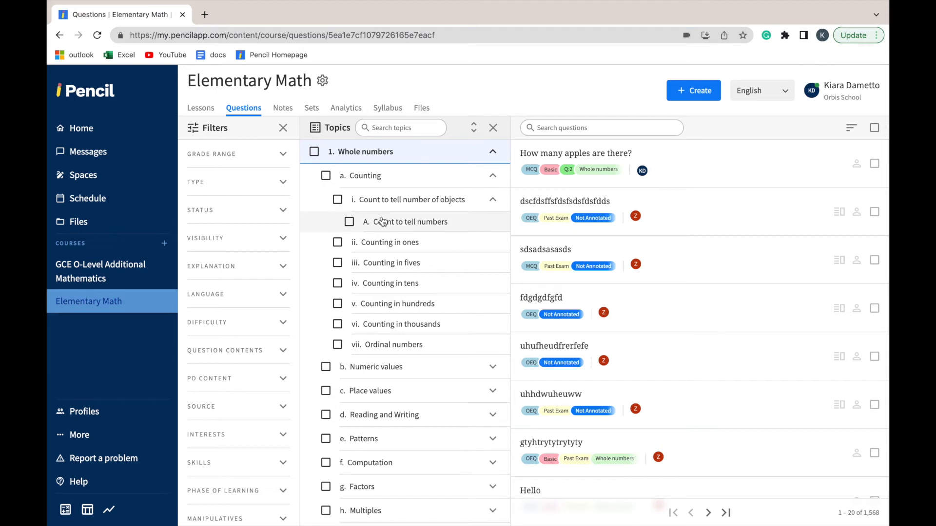
{"action": "left_click", "coordinate": [355, 222]}
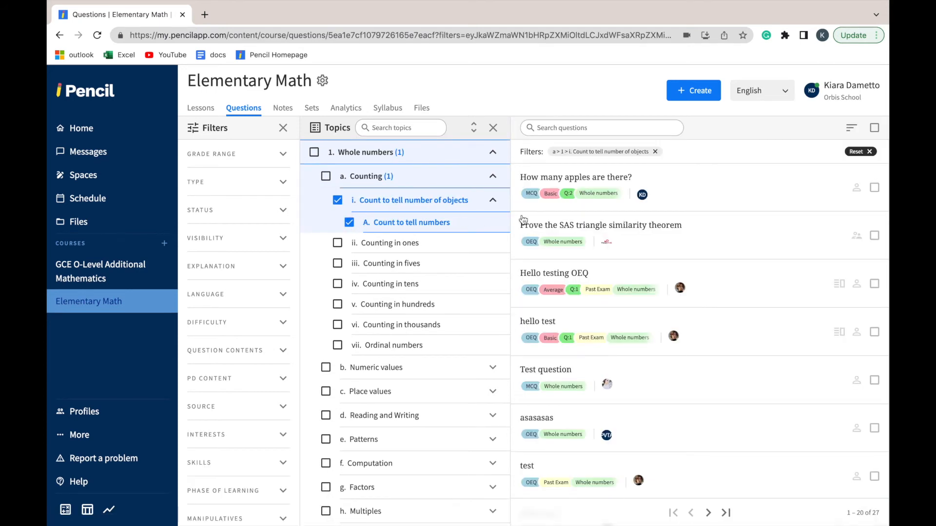
Open the question "How many apples are there?" and look through its print preview.
{"action": "left_click", "coordinate": [701, 204]}
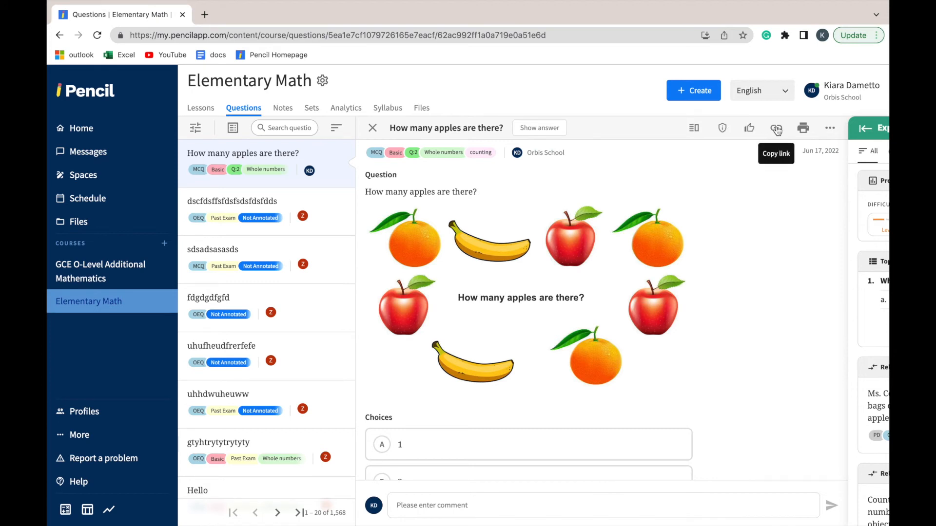
{"action": "left_click", "coordinate": [802, 132]}
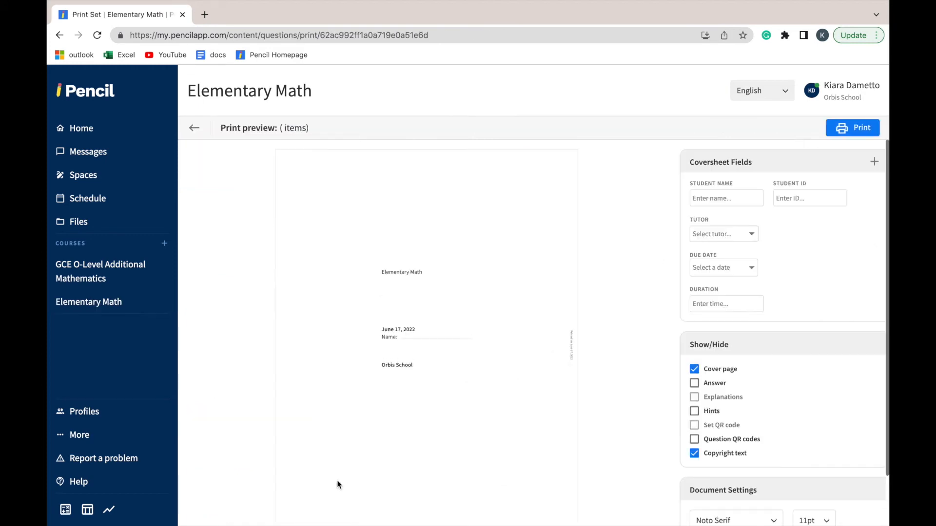
{"action": "scroll", "coordinate": [457, 356], "scroll_direction": "down", "scroll_amount": 10}
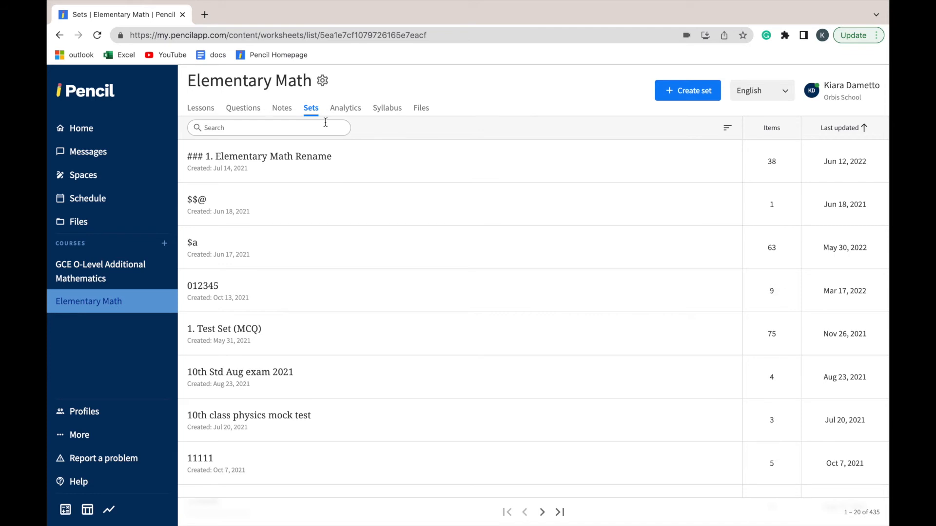
Create a set named "counting" with the description "counting using images" and search the sets for it.
{"action": "left_click", "coordinate": [682, 90]}
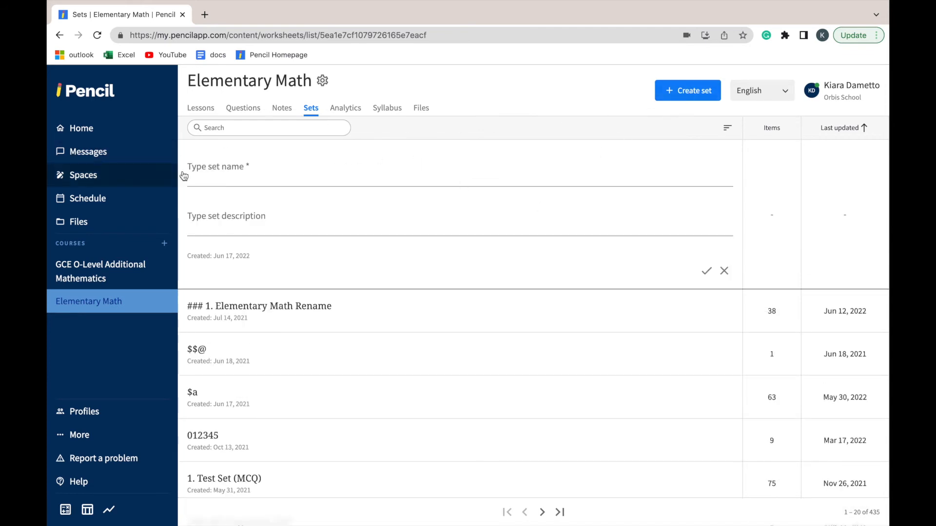
{"action": "left_click", "coordinate": [212, 165]}
{"action": "type", "text": "counting"}
{"action": "key", "text": "Tab"}
{"action": "type", "text": "counting using images"}
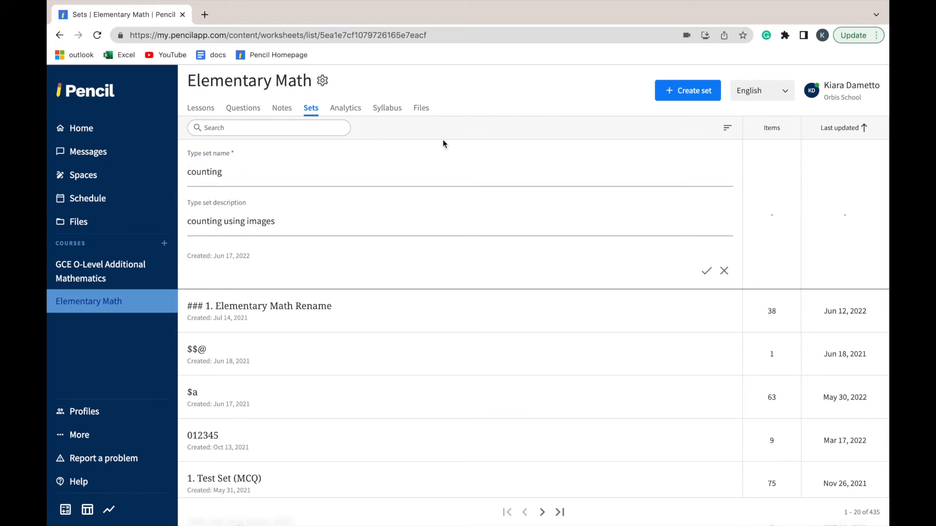
{"action": "left_click", "coordinate": [709, 272]}
{"action": "left_click", "coordinate": [254, 127]}
{"action": "type", "text": "counting"}
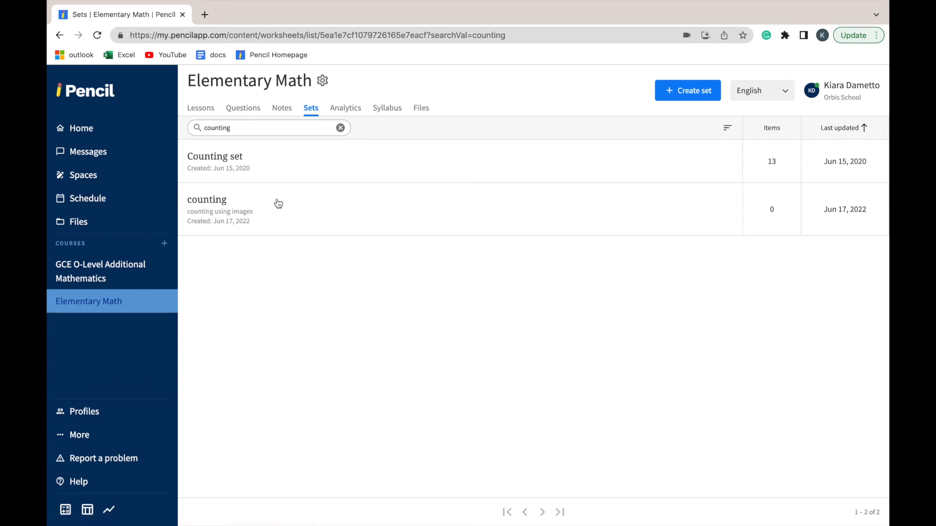
Filter the course's questions by the topic Count to tell number of objects under Whole numbers > Counting.
{"action": "left_click", "coordinate": [248, 114]}
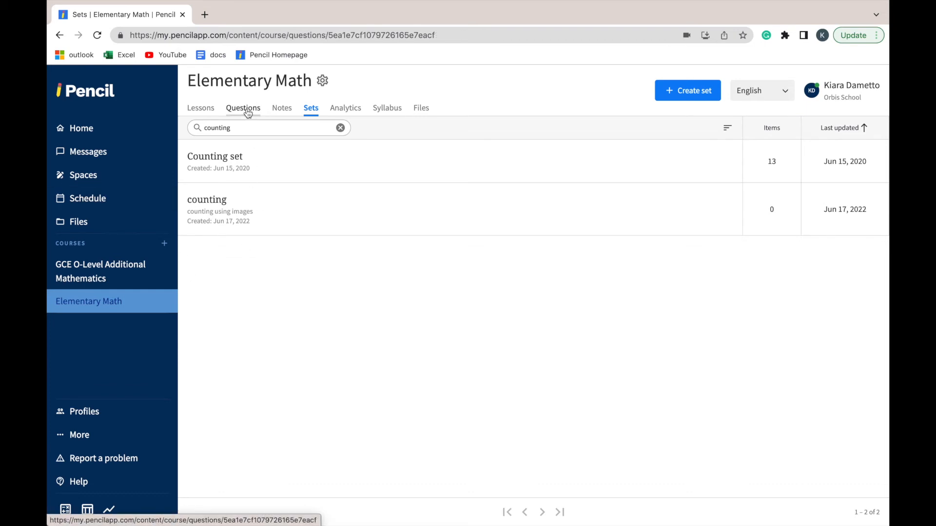
{"action": "left_click", "coordinate": [500, 160]}
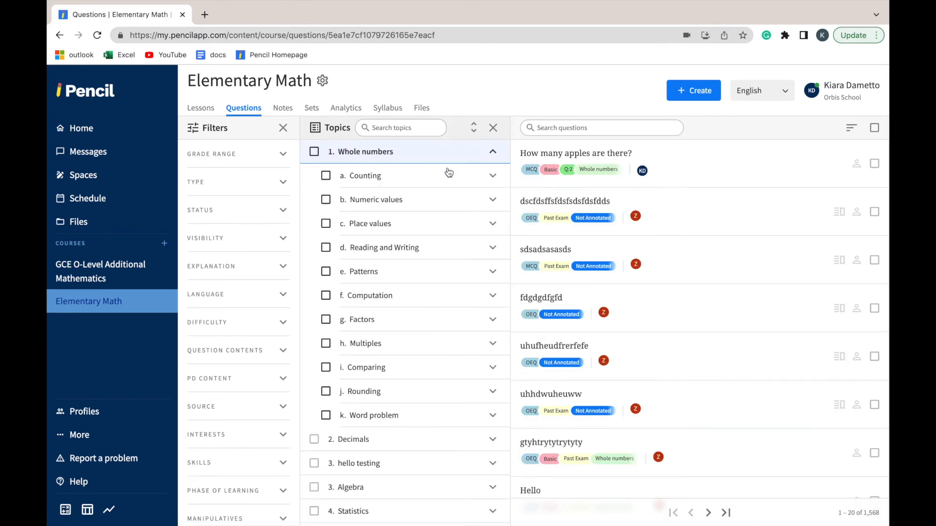
{"action": "left_click", "coordinate": [412, 177]}
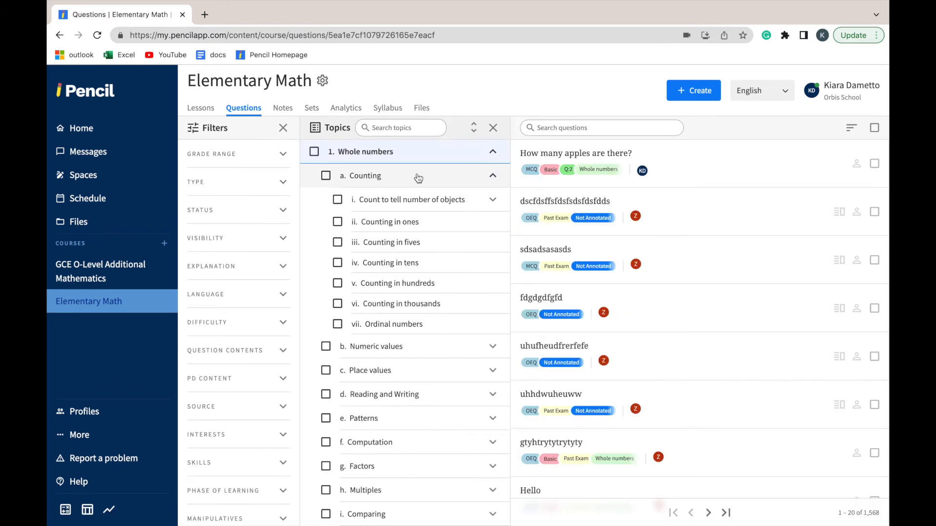
{"action": "left_click", "coordinate": [383, 201]}
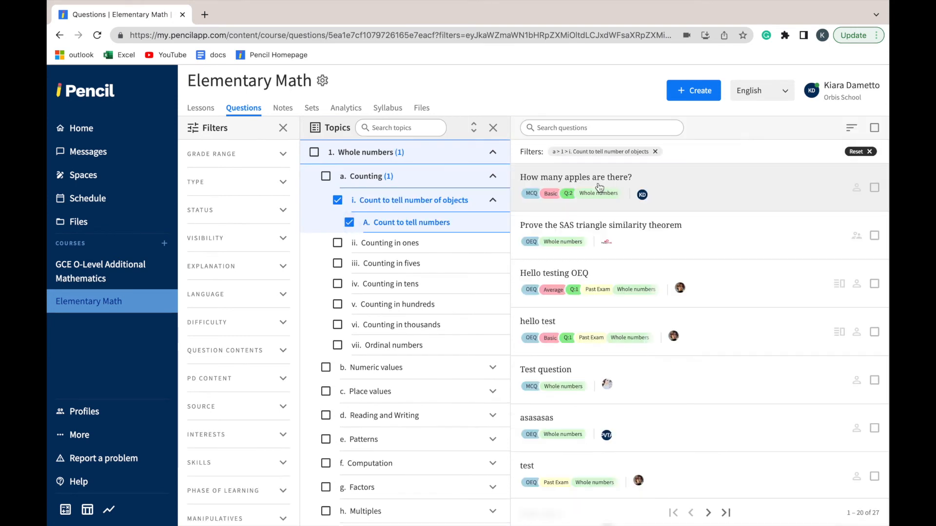
Add the question "How many apples are there?" to the "counting" set.
{"action": "left_click", "coordinate": [875, 188]}
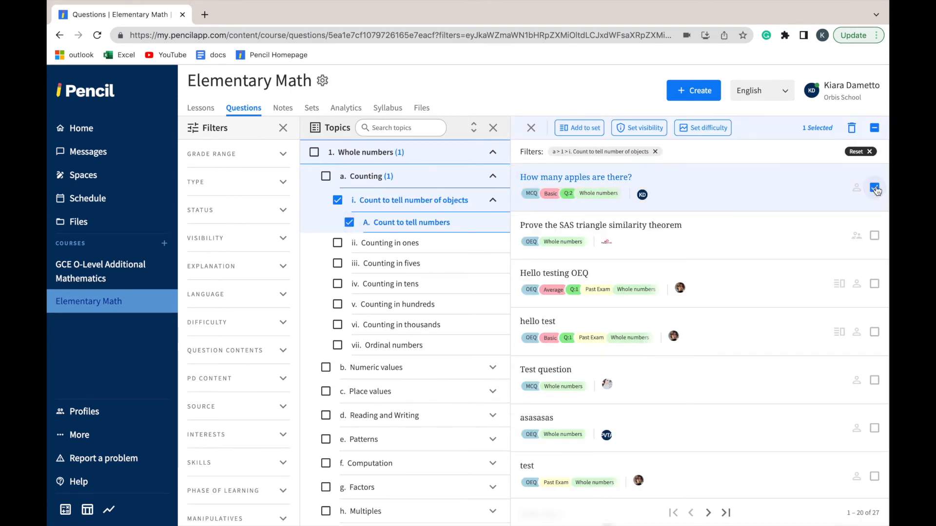
{"action": "left_click", "coordinate": [587, 130]}
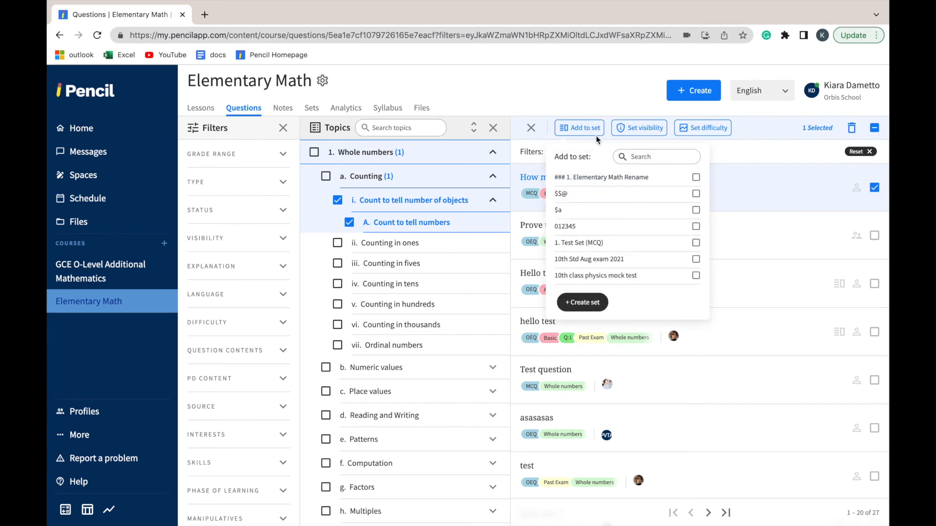
{"action": "type", "text": "counting"}
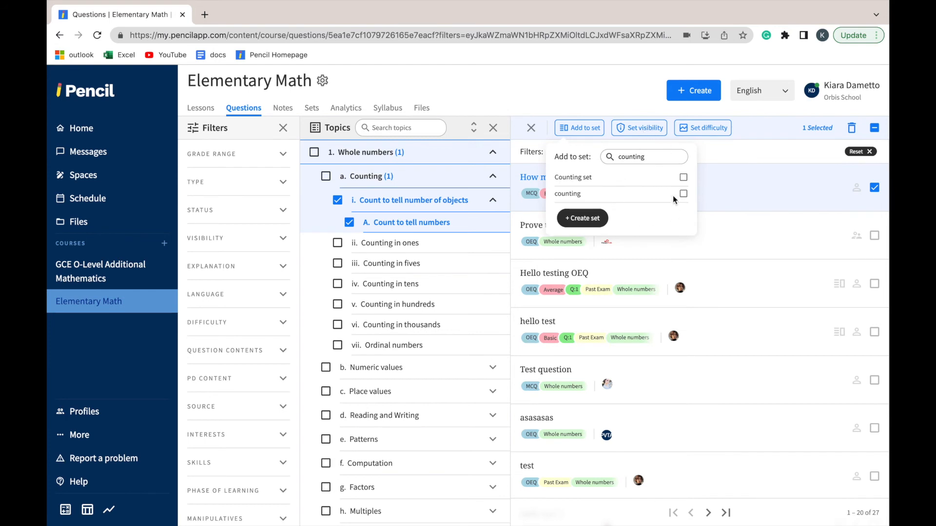
{"action": "left_click", "coordinate": [683, 193]}
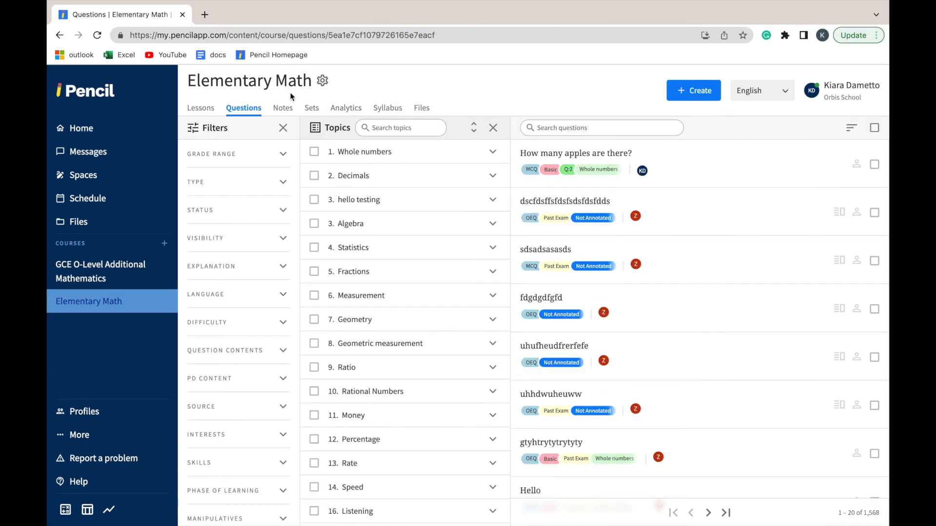
Add the Rounding note from the course's notes to the "counting" set.
{"action": "left_click", "coordinate": [284, 108]}
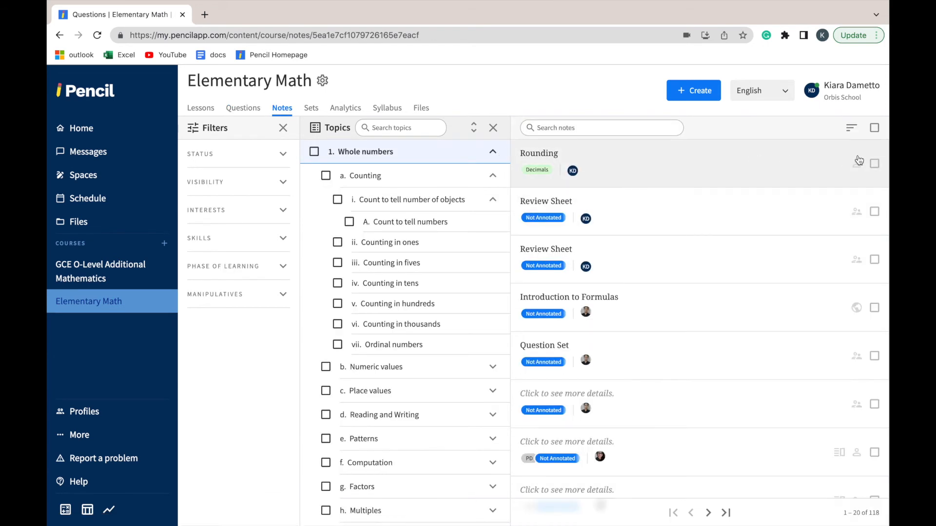
{"action": "left_click", "coordinate": [875, 165]}
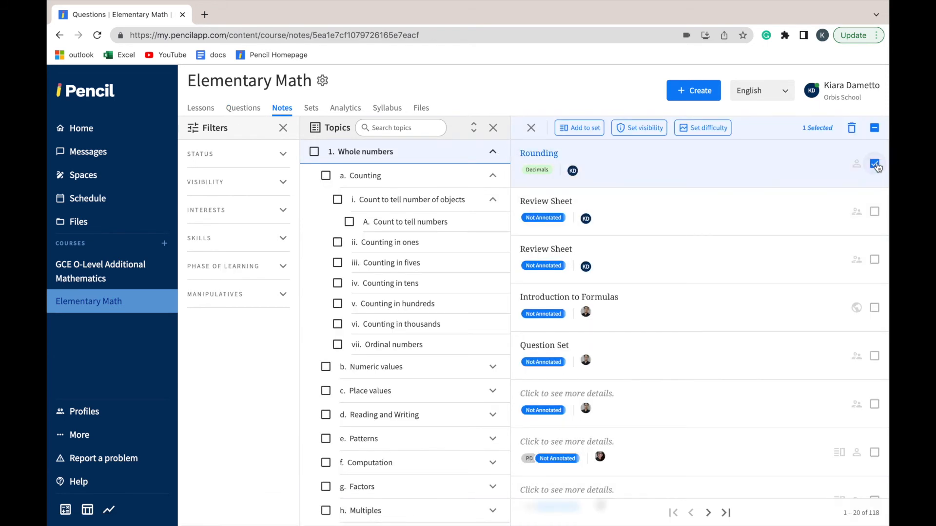
{"action": "left_click", "coordinate": [586, 130]}
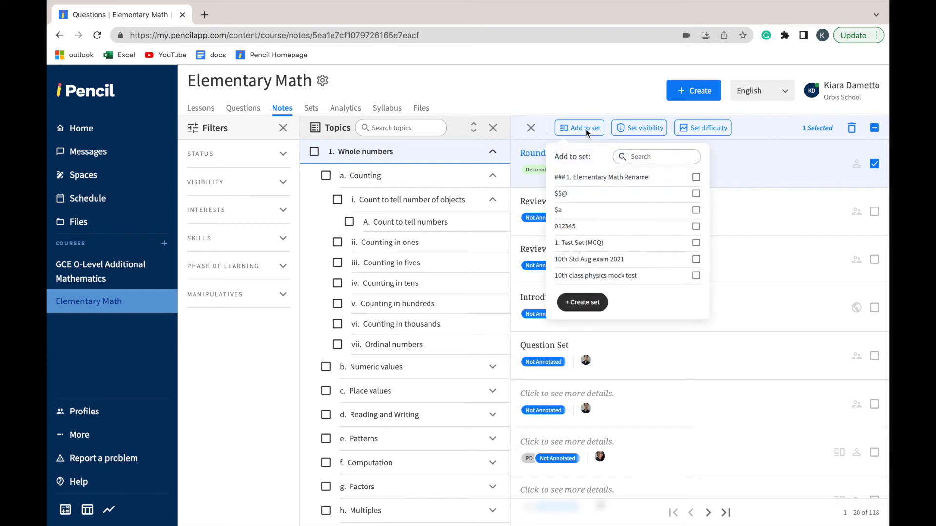
{"action": "type", "text": "counting"}
{"action": "left_click", "coordinate": [683, 194]}
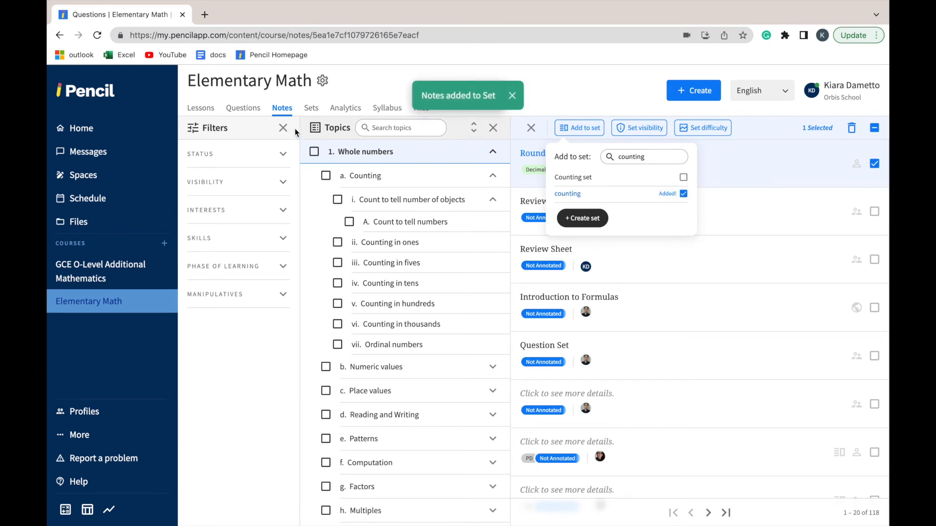
Search the sets for "counting", open the set described as "counting using images" and expand its apples question.
{"action": "left_click", "coordinate": [311, 107]}
{"action": "left_click", "coordinate": [308, 129]}
{"action": "type", "text": "counting"}
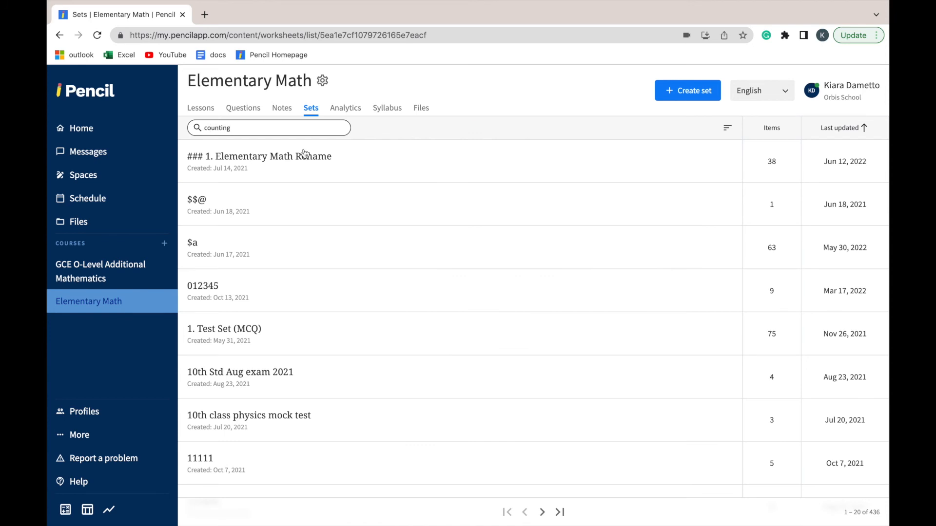
{"action": "key", "text": "Return"}
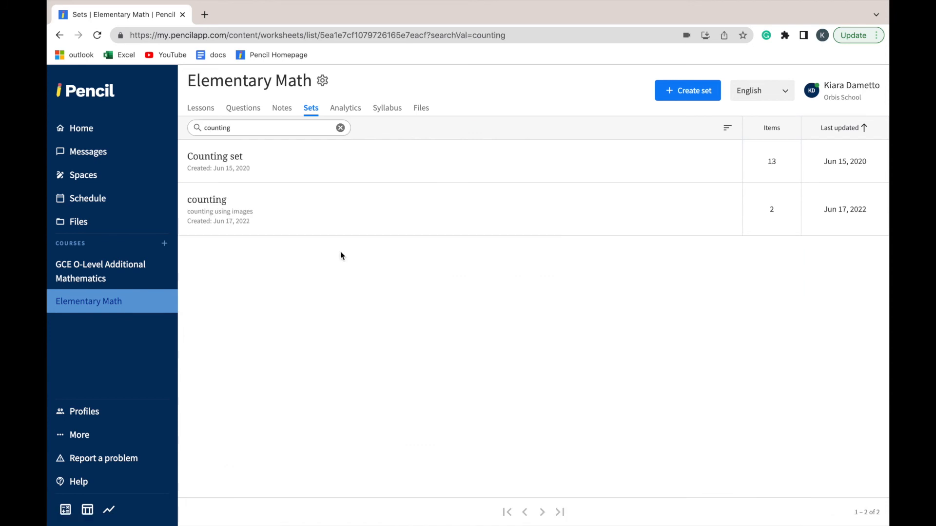
{"action": "left_click", "coordinate": [344, 211]}
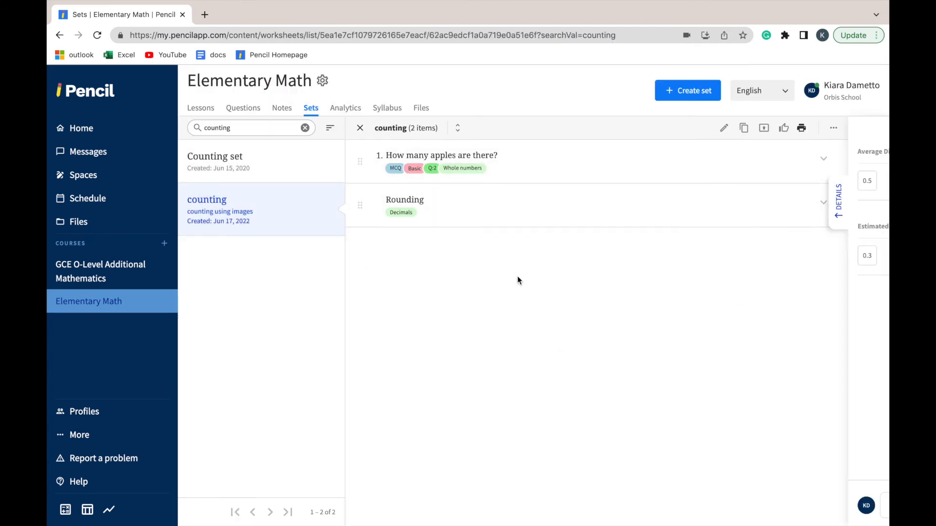
{"action": "left_click", "coordinate": [824, 160]}
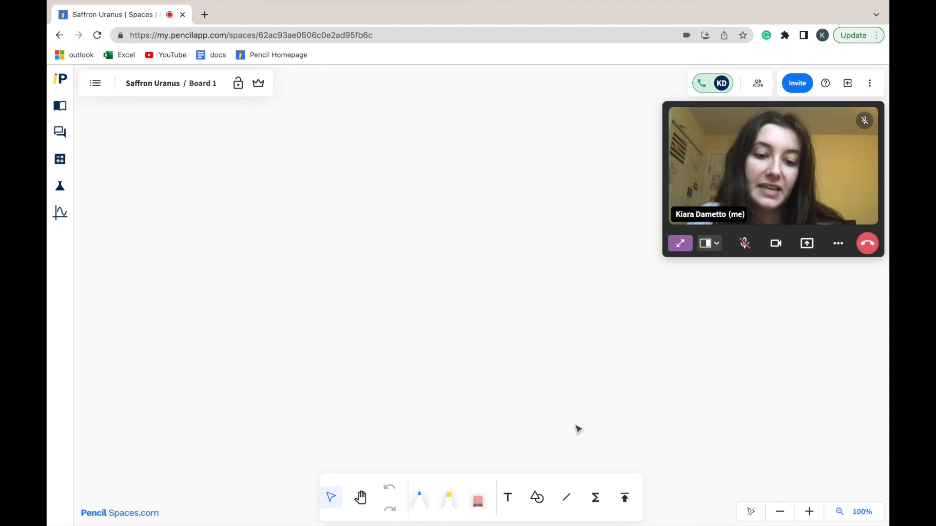
Upload Review Sheet.pdf from the computer's Desktop to the Saffron Uranus space and look through the inserted page.
{"action": "left_click", "coordinate": [625, 500]}
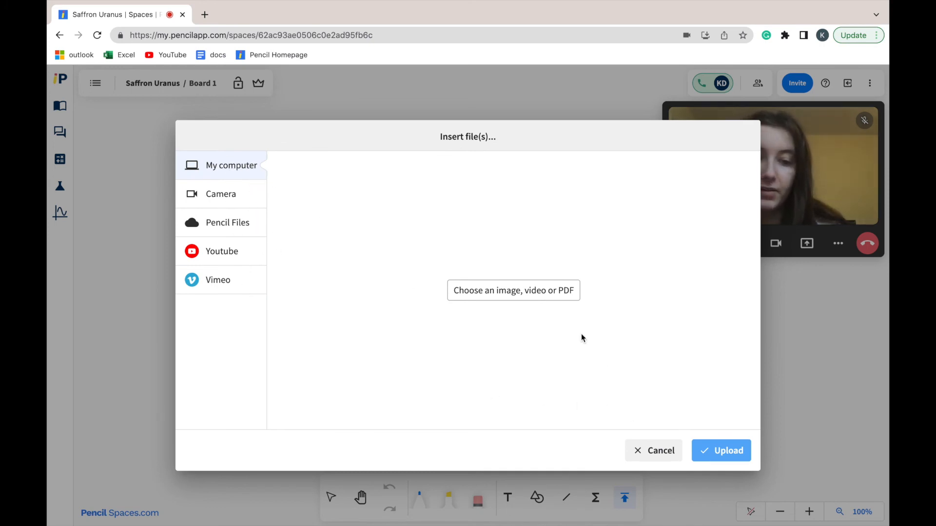
{"action": "left_click", "coordinate": [497, 292]}
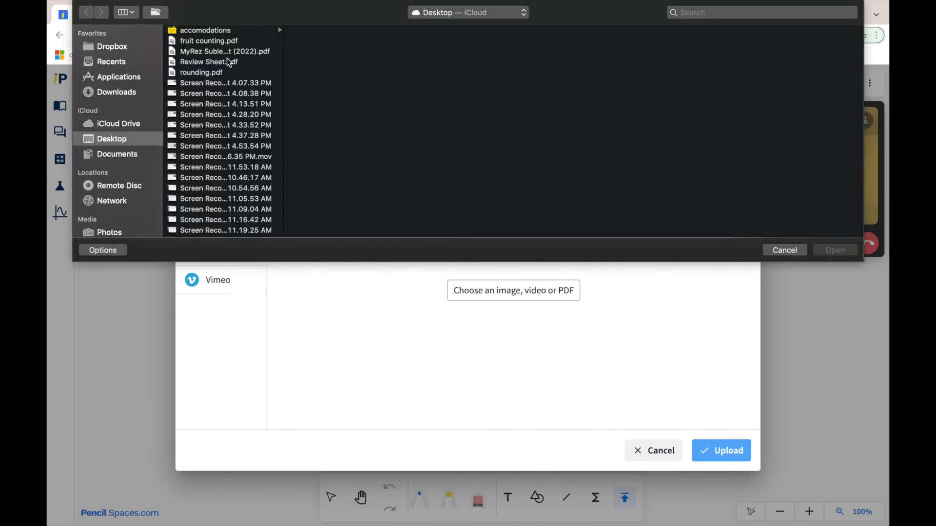
{"action": "left_click", "coordinate": [229, 63]}
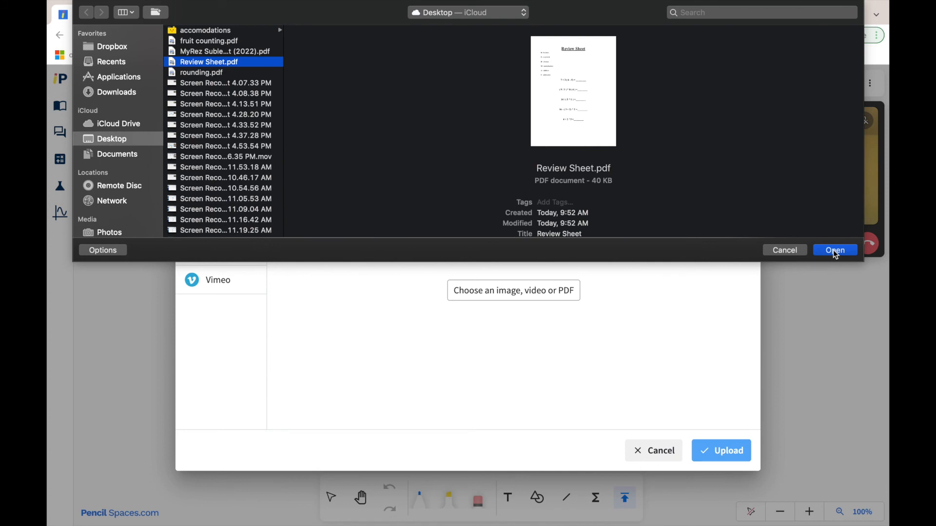
{"action": "left_click", "coordinate": [836, 252]}
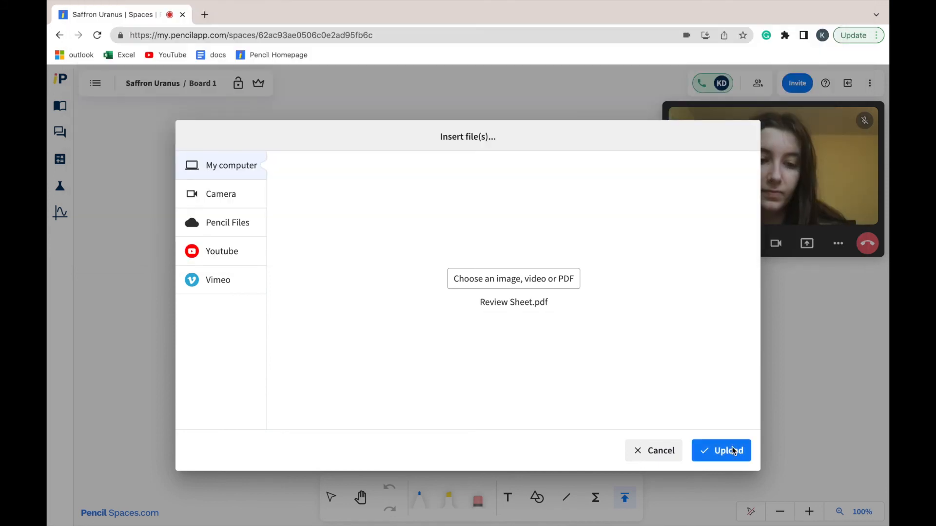
{"action": "left_click", "coordinate": [733, 452]}
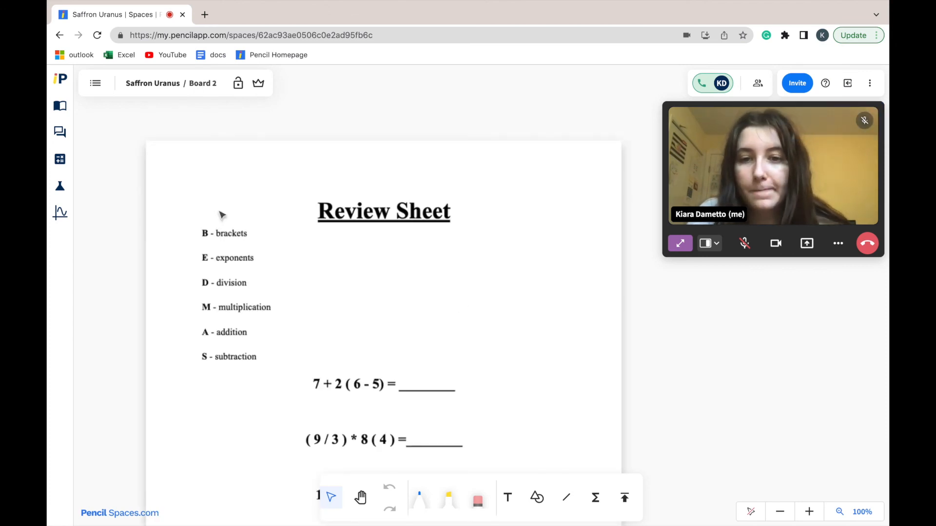
{"action": "scroll", "coordinate": [221, 215], "scroll_direction": "down", "scroll_amount": 5}
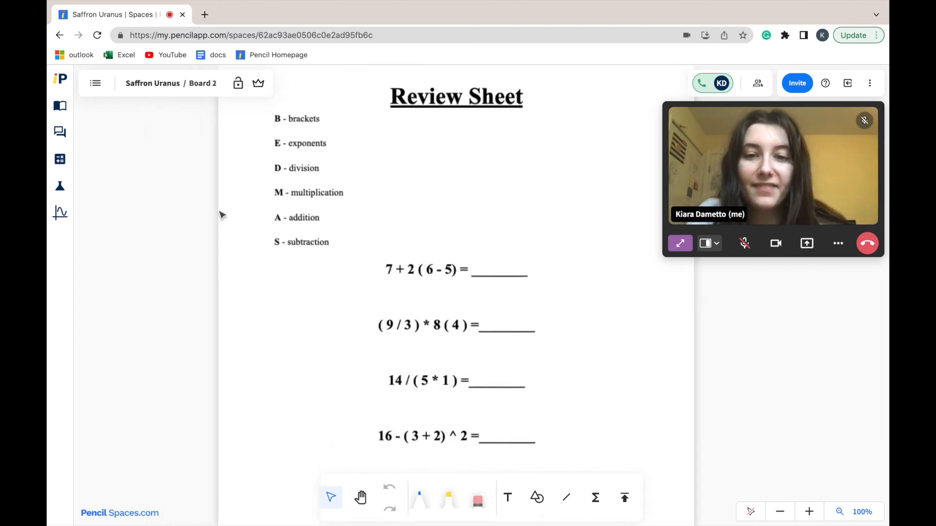
{"action": "scroll", "coordinate": [221, 215], "scroll_direction": "down", "scroll_amount": 2}
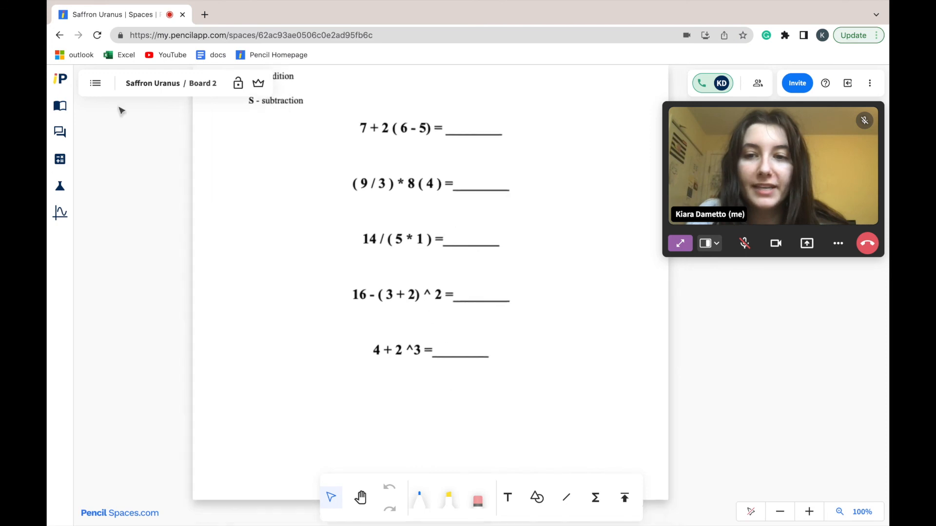
Switch to Board 1 of the space and show the question library filtered to the Elementary Math course.
{"action": "left_click", "coordinate": [96, 84]}
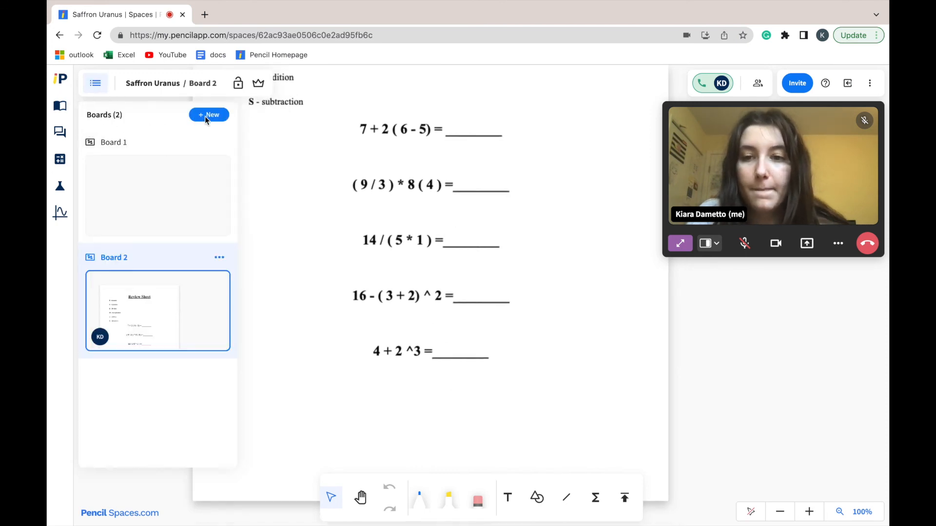
{"action": "left_click", "coordinate": [88, 174]}
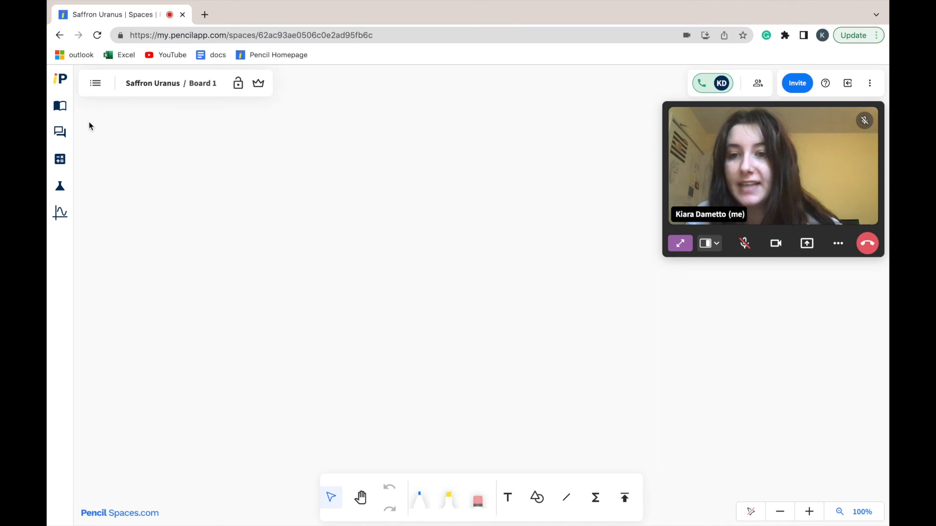
{"action": "left_click", "coordinate": [63, 109]}
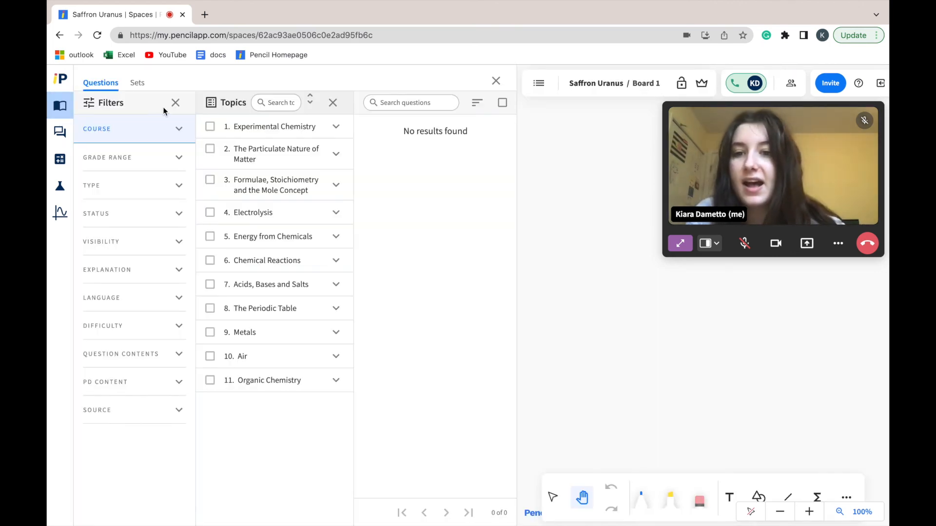
{"action": "left_click", "coordinate": [180, 130]}
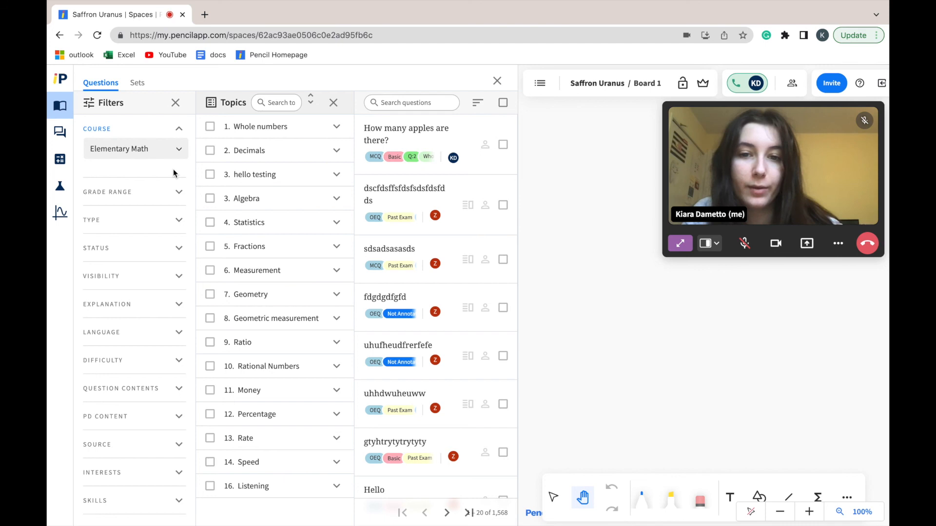
Search the sets for "counting" and open both items of the set described as "counting using images" in the space.
{"action": "left_click", "coordinate": [139, 84]}
{"action": "left_click", "coordinate": [142, 101]}
{"action": "type", "text": "counting"}
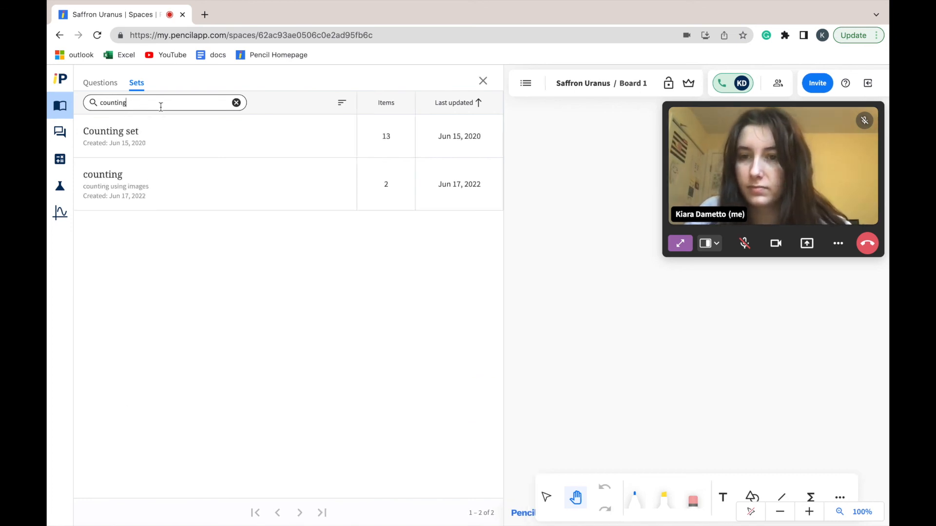
{"action": "left_click", "coordinate": [123, 185]}
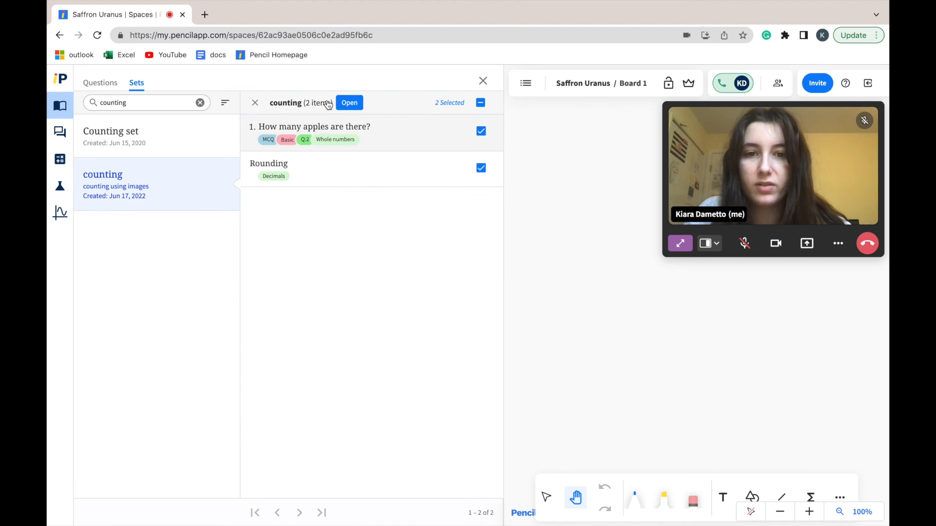
{"action": "left_click", "coordinate": [348, 104]}
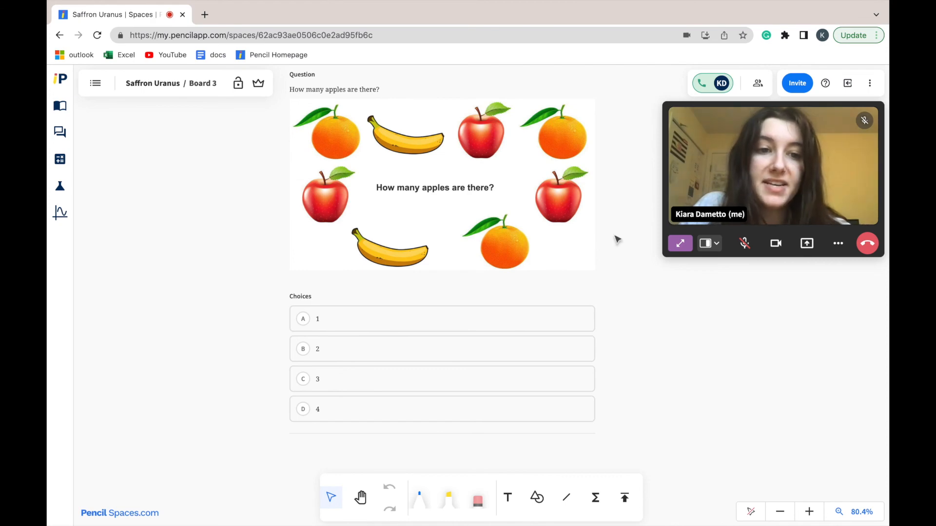
Choose answer C (3) for the apples question on Board 3 and highlight the three apples in yellow.
{"action": "left_click", "coordinate": [96, 83]}
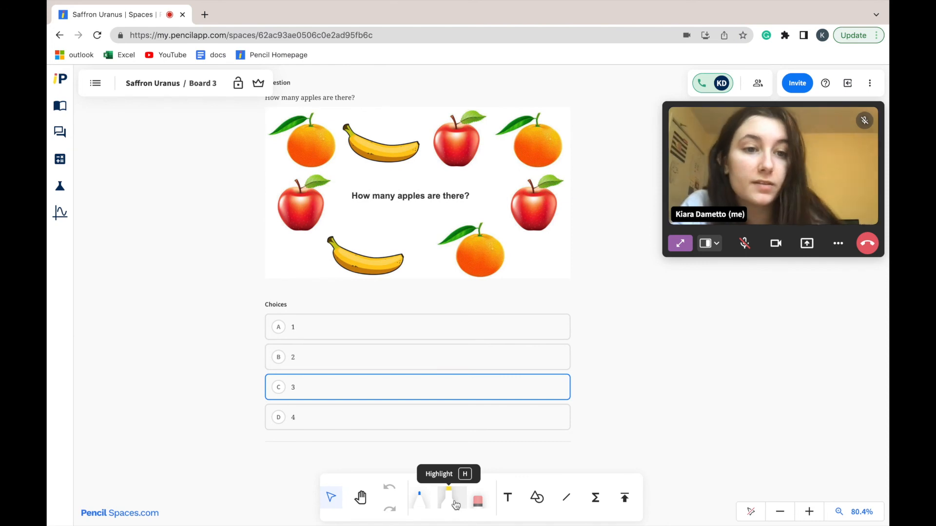
{"action": "left_click", "coordinate": [456, 505]}
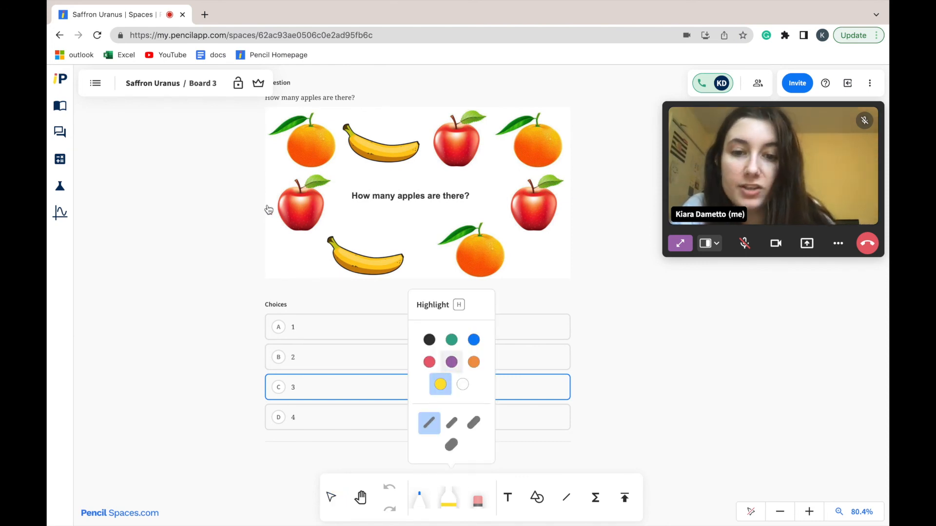
{"action": "mouse_move", "coordinate": [253, 197]}
{"action": "left_mouse_down"}
{"action": "mouse_move", "coordinate": [316, 189]}
{"action": "mouse_move", "coordinate": [287, 217]}
{"action": "mouse_move", "coordinate": [299, 220]}
{"action": "mouse_move", "coordinate": [295, 230]}
{"action": "mouse_move", "coordinate": [315, 230]}
{"action": "left_mouse_up"}
{"action": "left_click_drag", "start_coordinate": [424, 129], "coordinate": [475, 167]}
{"action": "mouse_move", "coordinate": [503, 196]}
{"action": "left_mouse_down"}
{"action": "mouse_move", "coordinate": [556, 190]}
{"action": "mouse_move", "coordinate": [535, 223]}
{"action": "mouse_move", "coordinate": [539, 236]}
{"action": "left_mouse_up"}
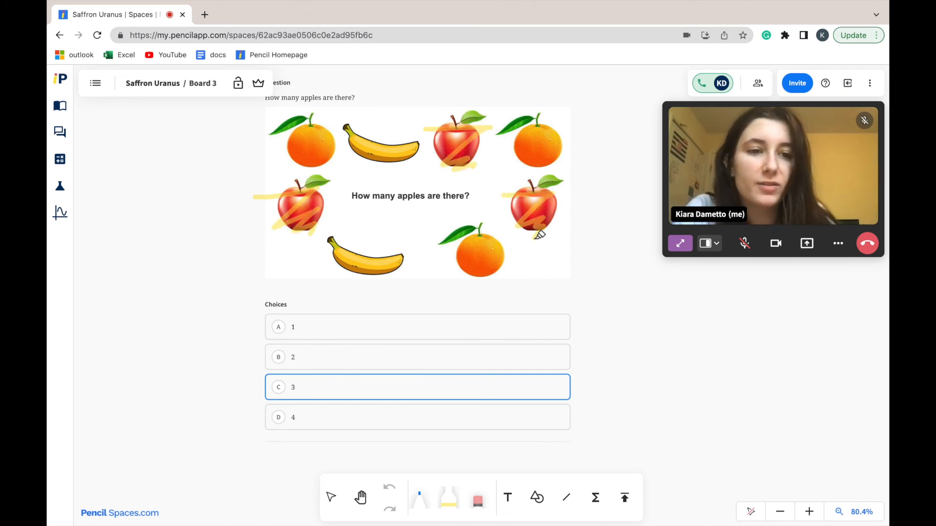